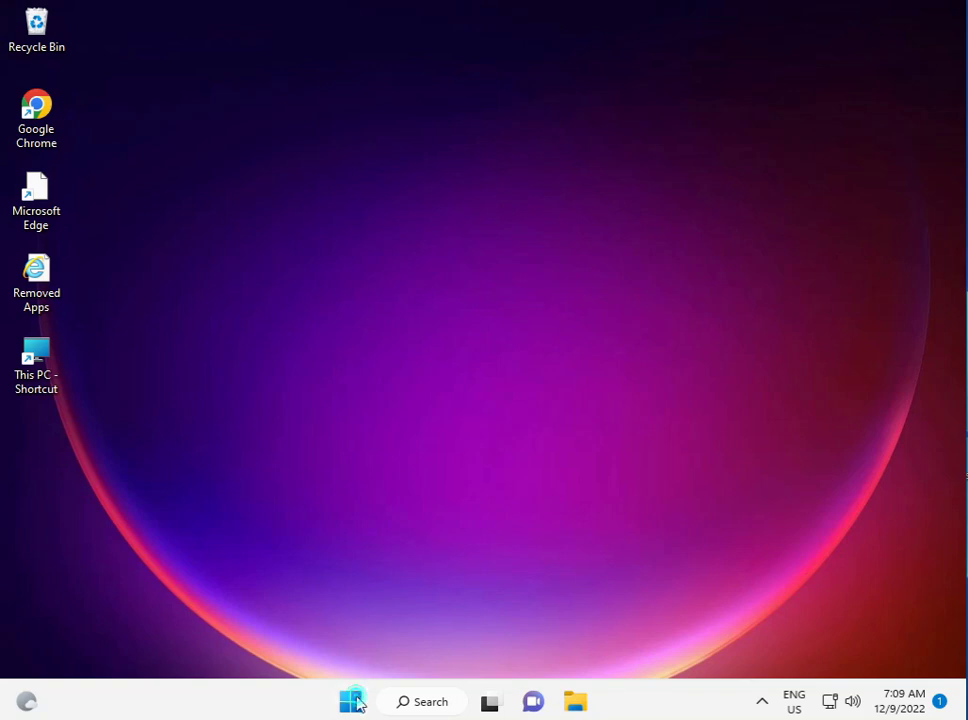
Open Command Prompt as administrator, allow it to make changes, and move its window up to free space below
left_click(352, 702)
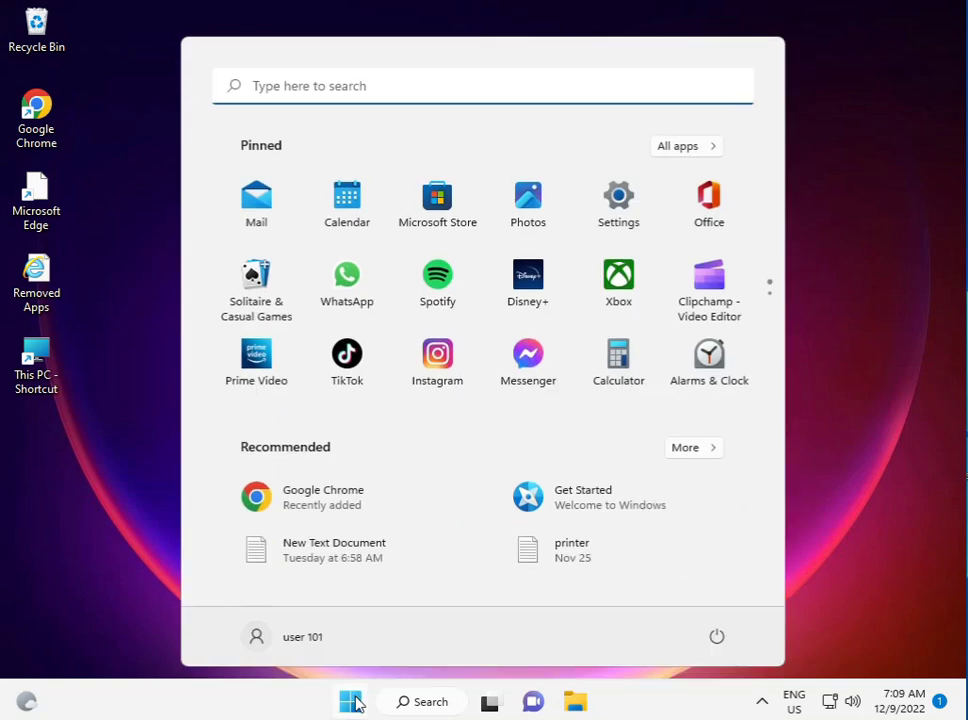
type("cmd")
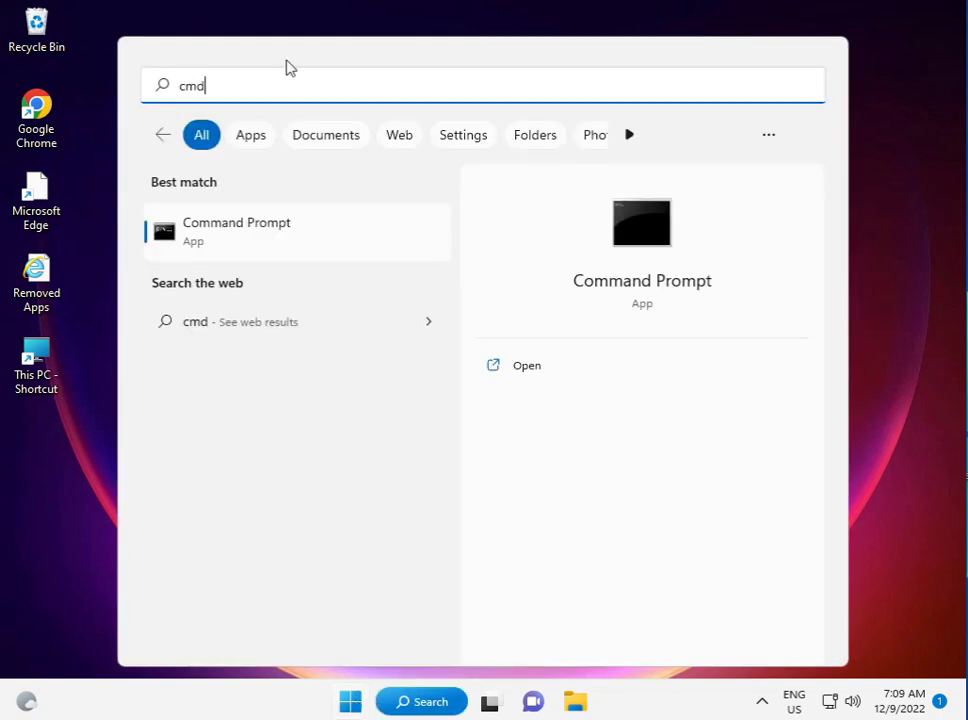
right_click(296, 232)
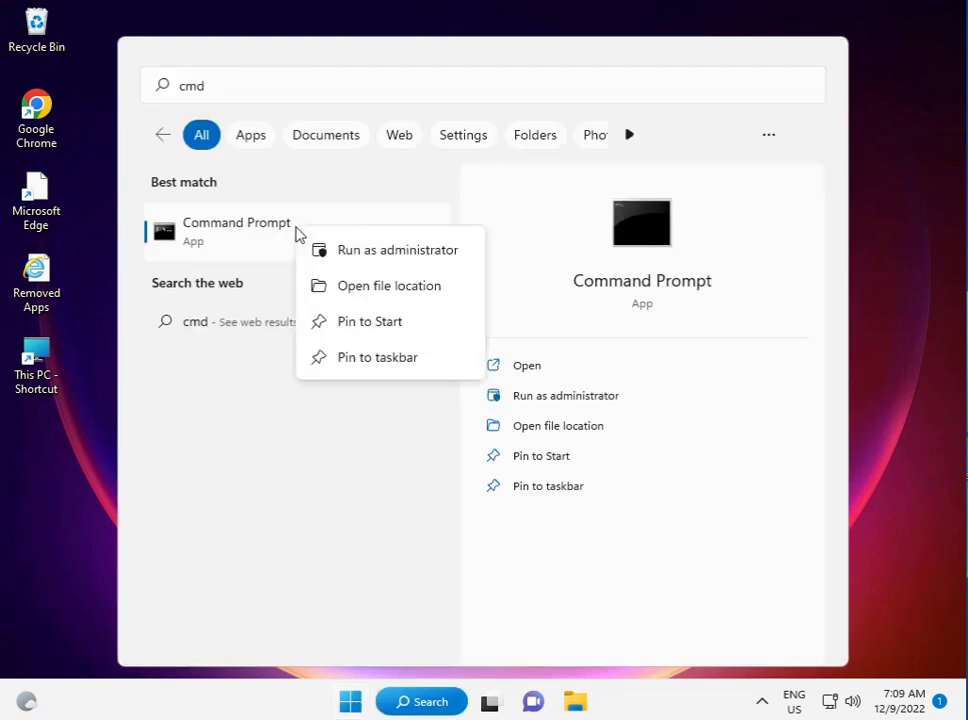
left_click(318, 250)
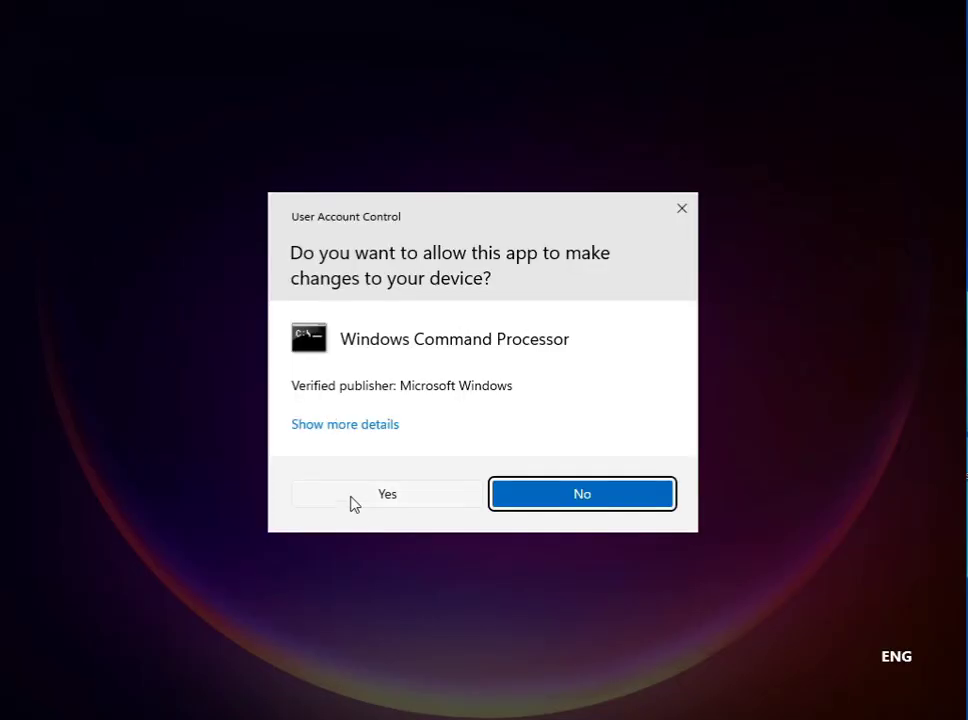
left_click(353, 500)
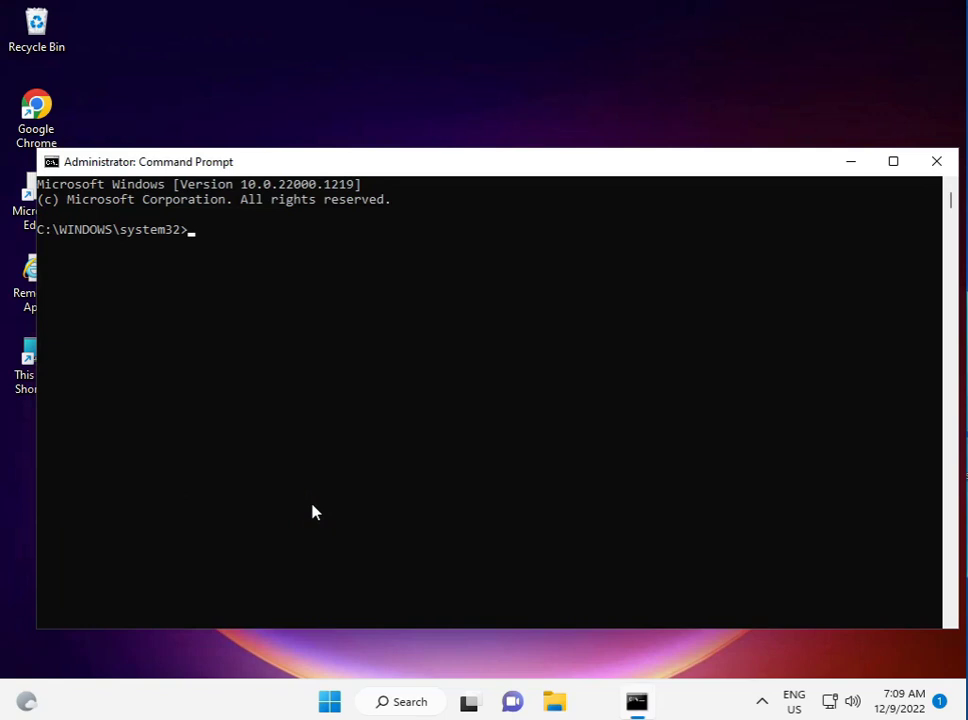
left_click(492, 160)
left_click_drag(492, 166, 501, 31)
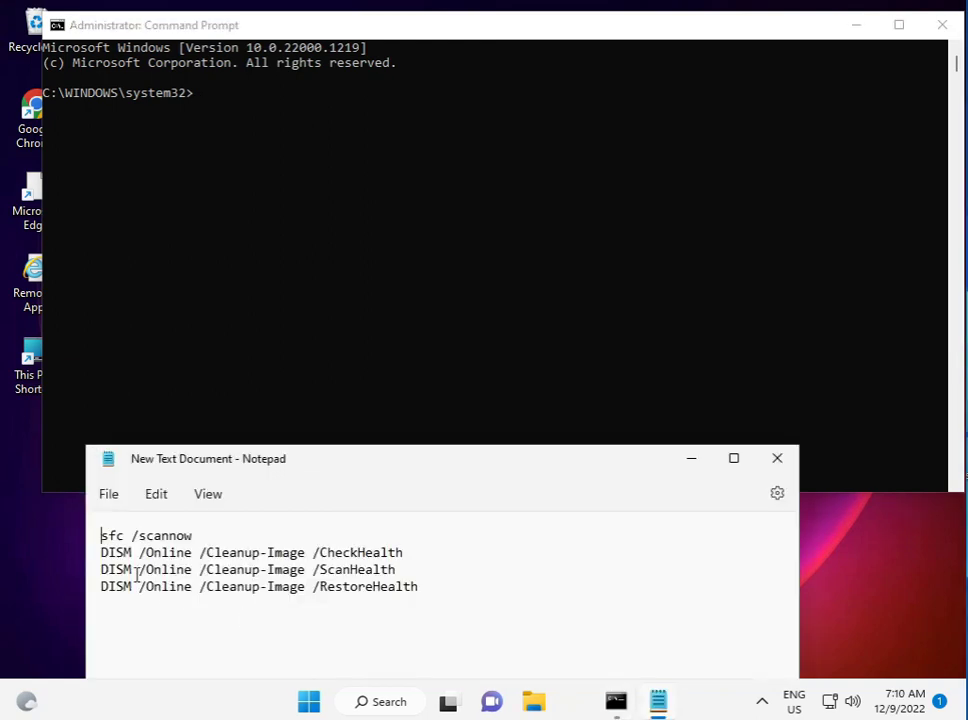
Review the sfc command and the three DISM commands listed in the Notepad document, line by line
triple_click(95, 540)
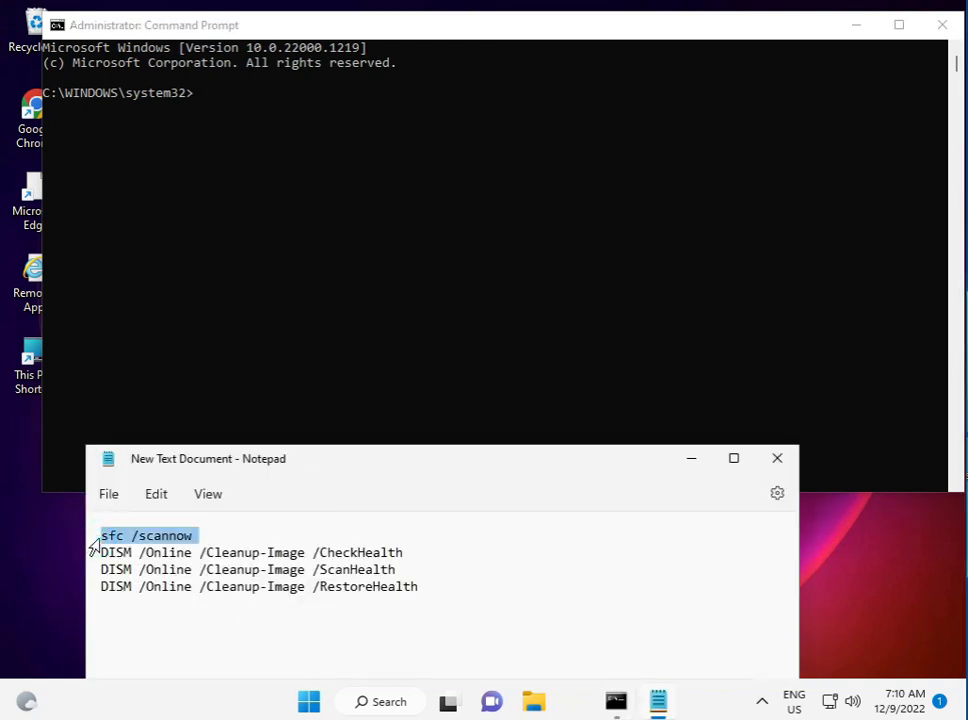
triple_click(93, 556)
triple_click(95, 571)
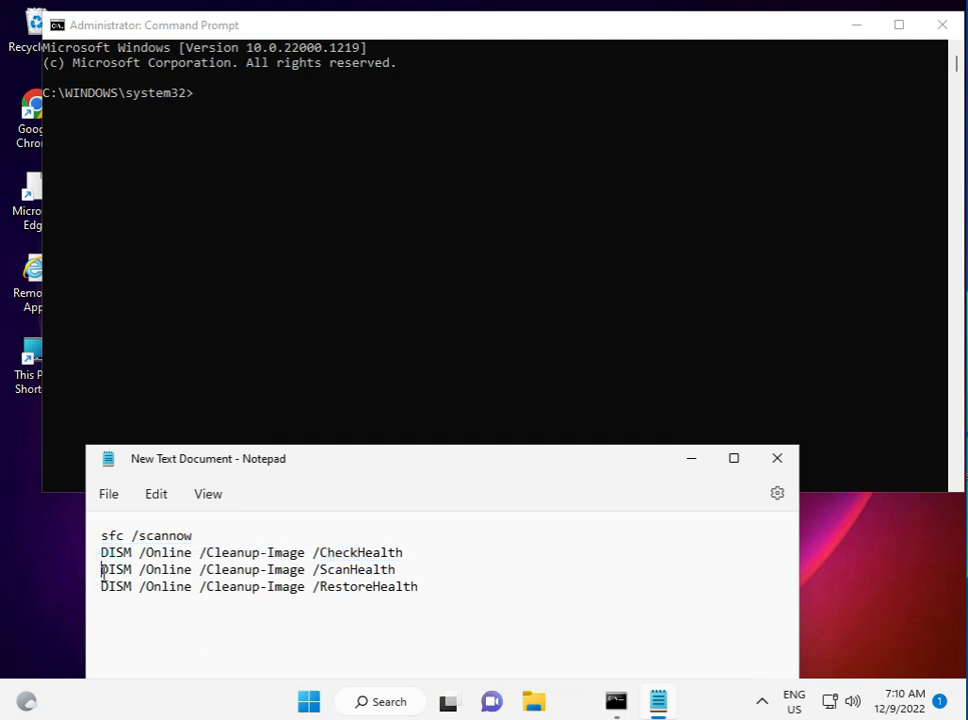
triple_click(93, 588)
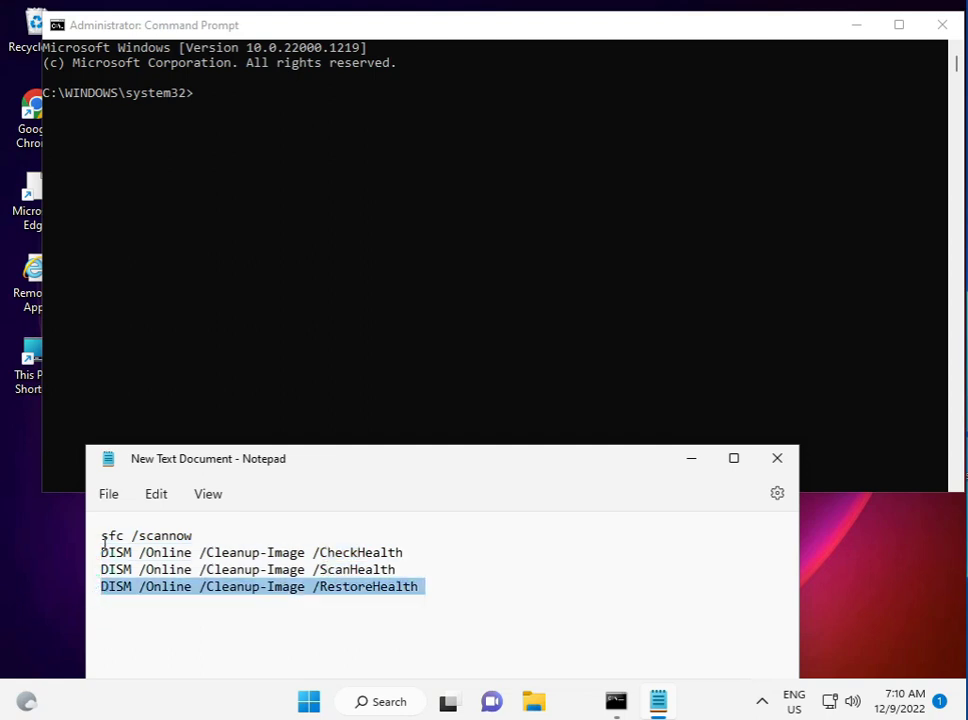
Copy sfc /scannow from the Notepad document and run it in the administrator Command Prompt
left_click_drag(103, 538, 199, 549)
left_click(194, 535)
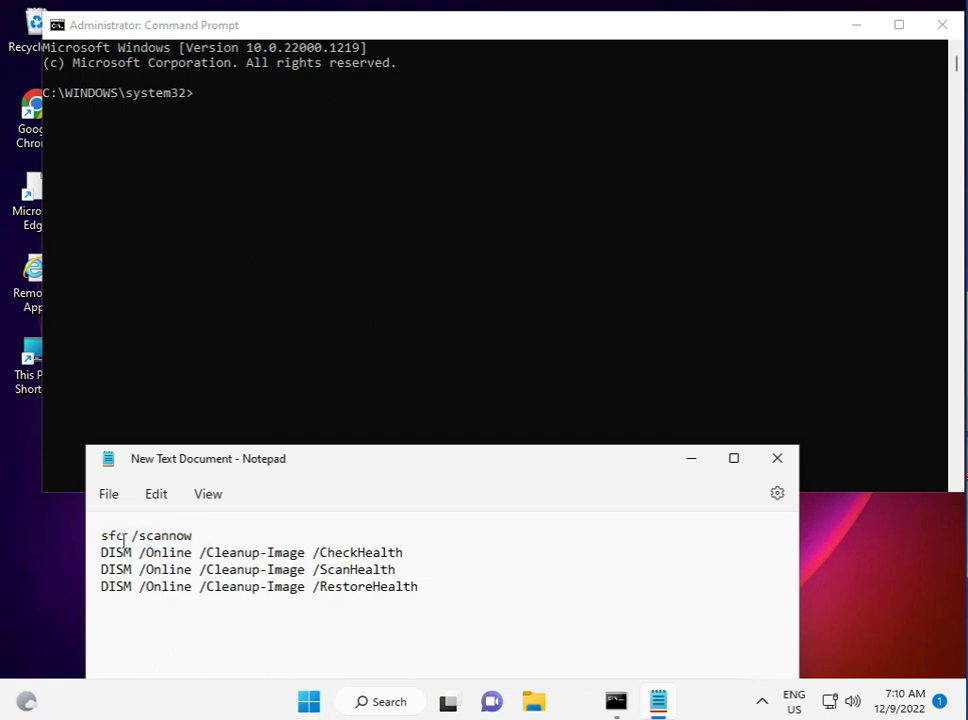
left_click_drag(102, 536, 198, 536)
key("cmd+c")
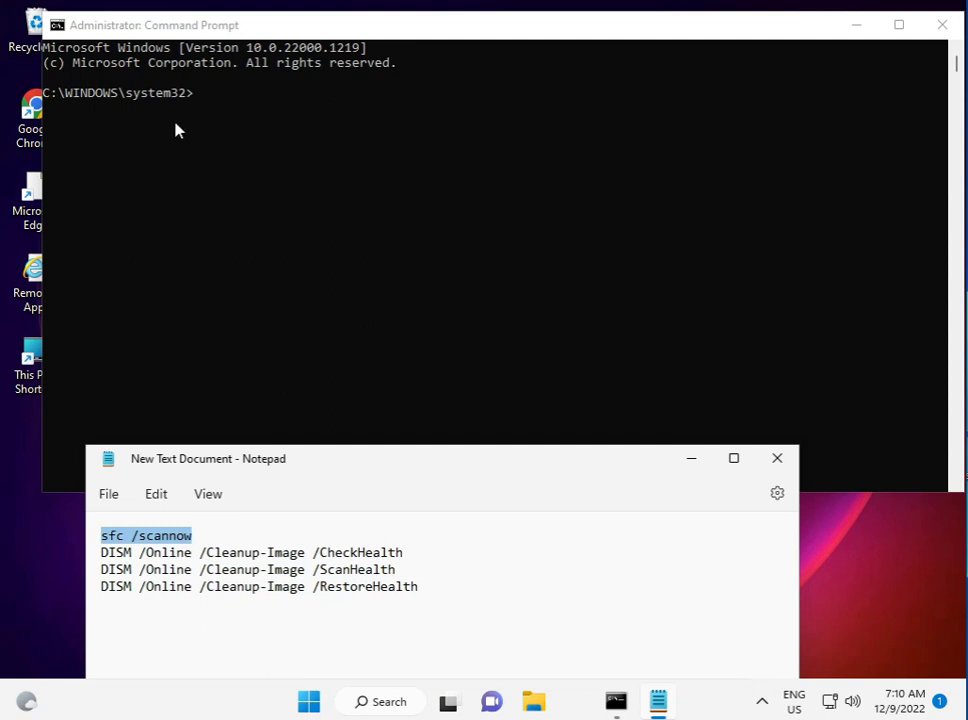
left_click(198, 103)
right_click(197, 100)
left_click(197, 100)
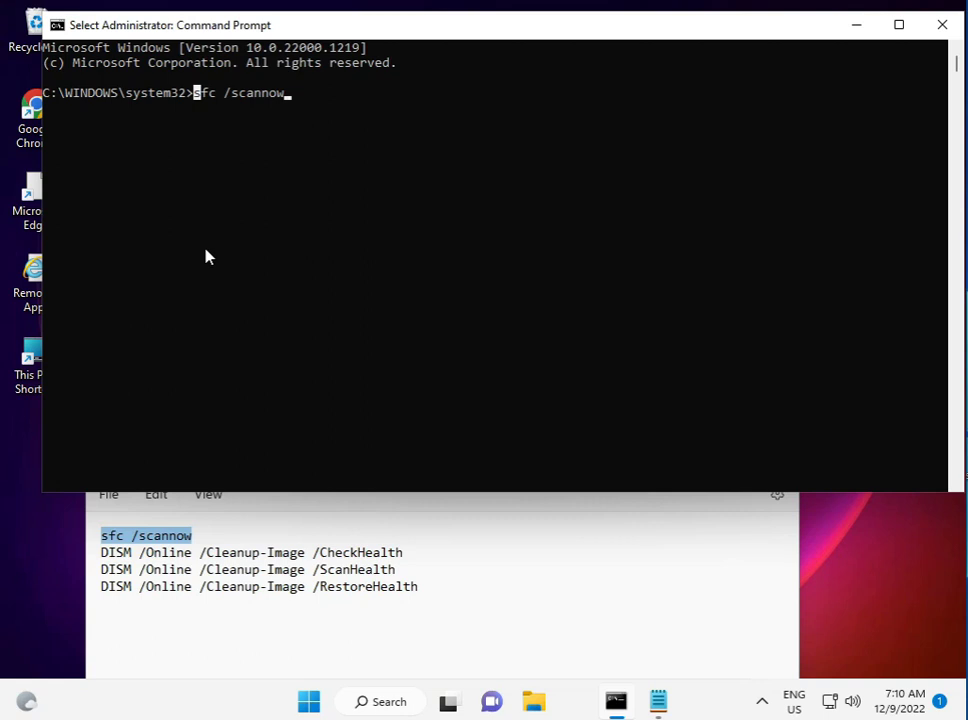
key("Escape")
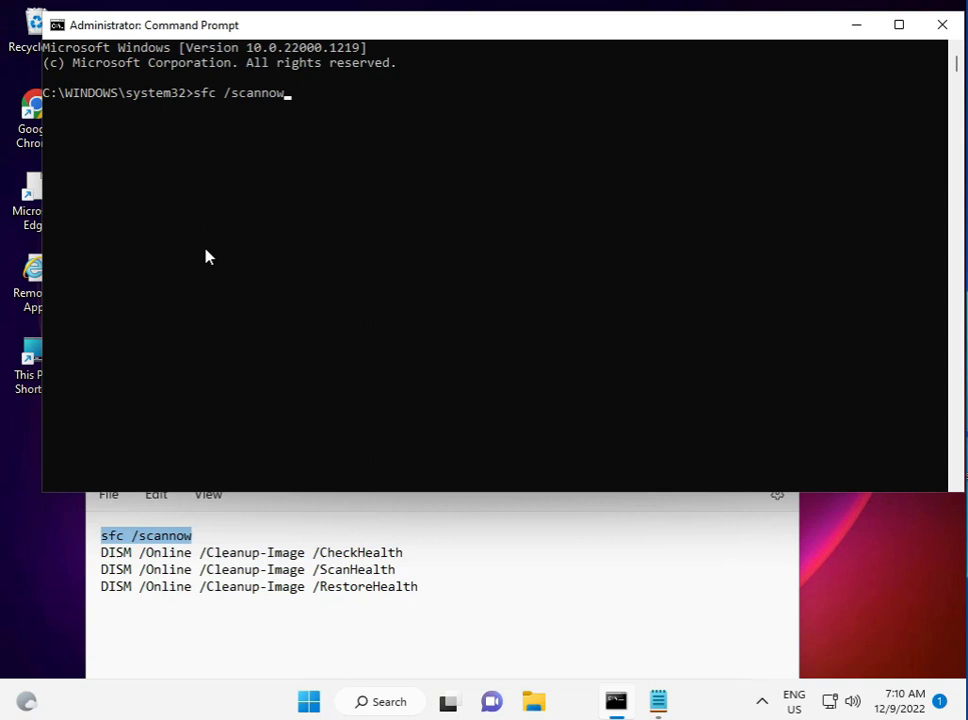
key("Return")
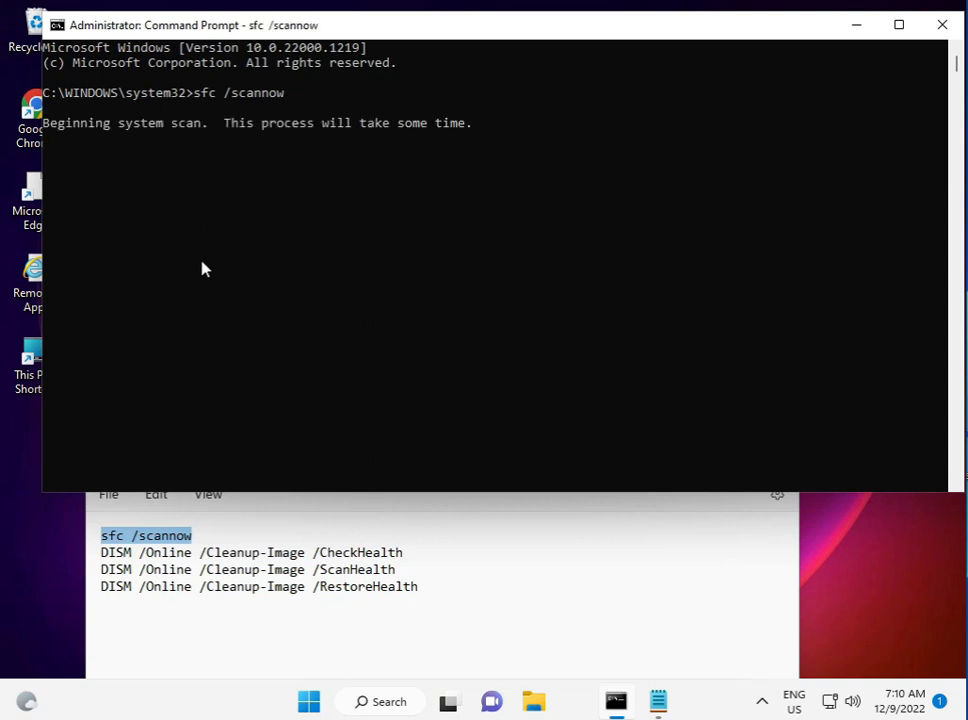
Examine the DISM CheckHealth, ScanHealth and RestoreHealth commands in the Notepad document
triple_click(100, 555)
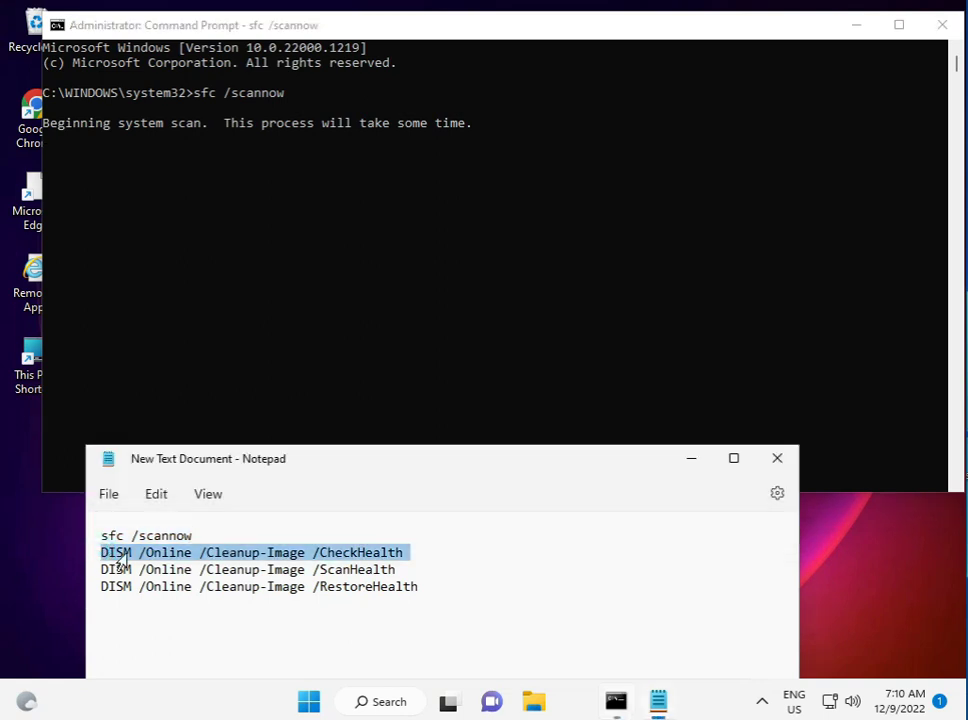
triple_click(97, 570)
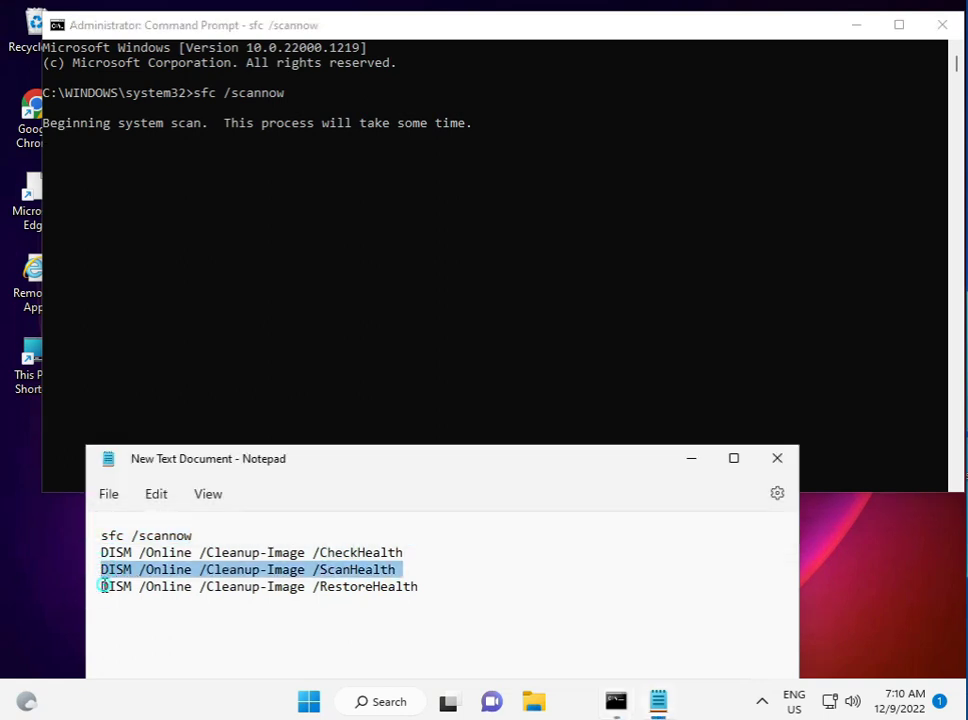
left_click(102, 586)
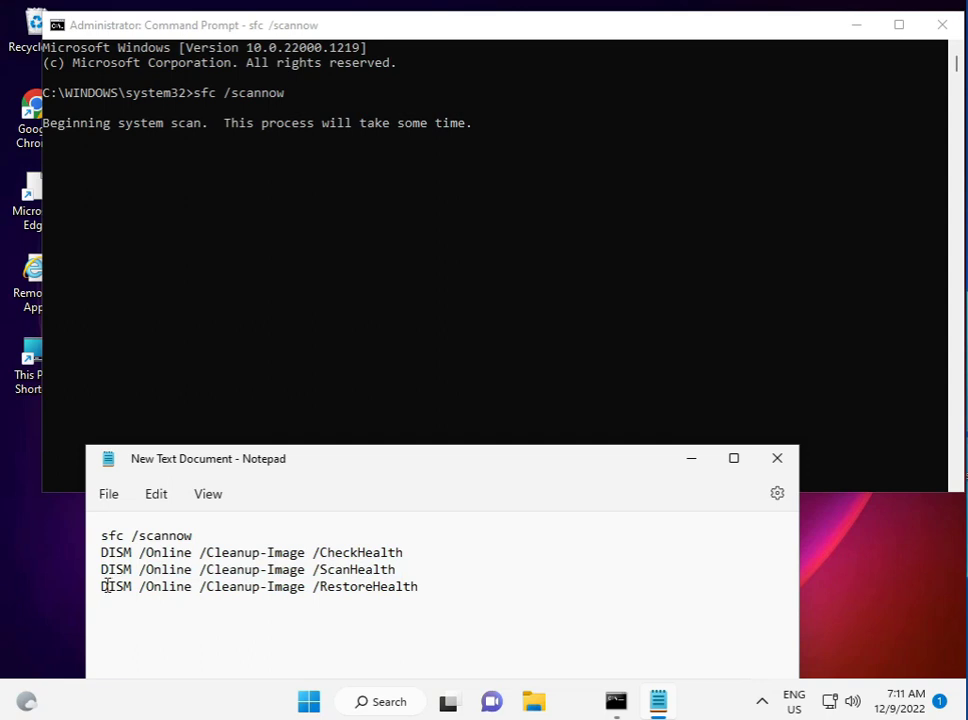
mouse_move(674, 709)
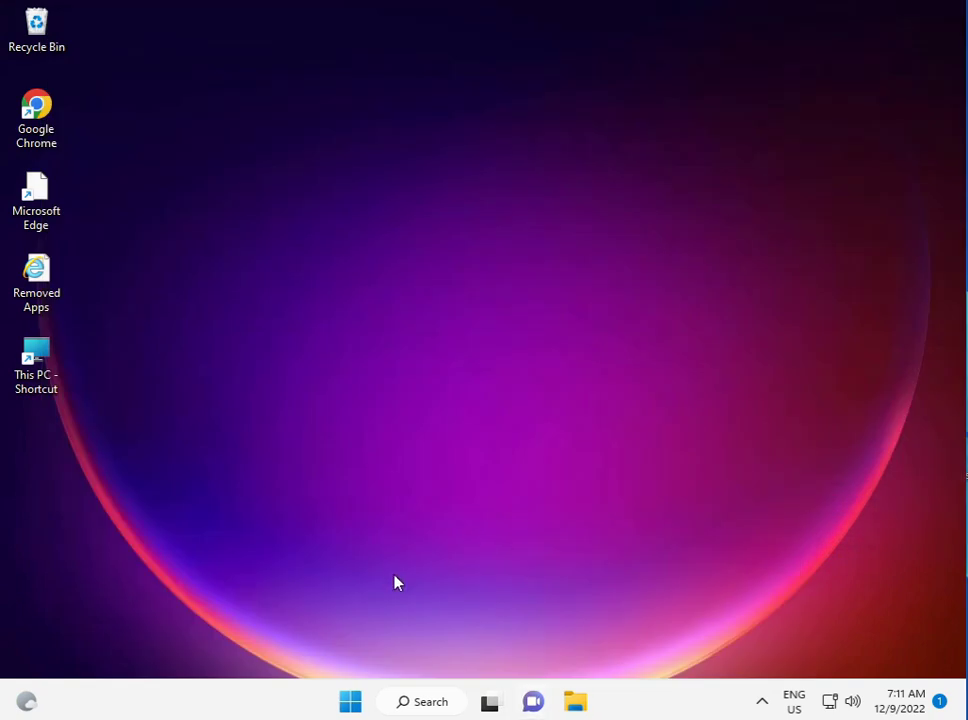
Search Windows for Services and run it as administrator
left_click(353, 700)
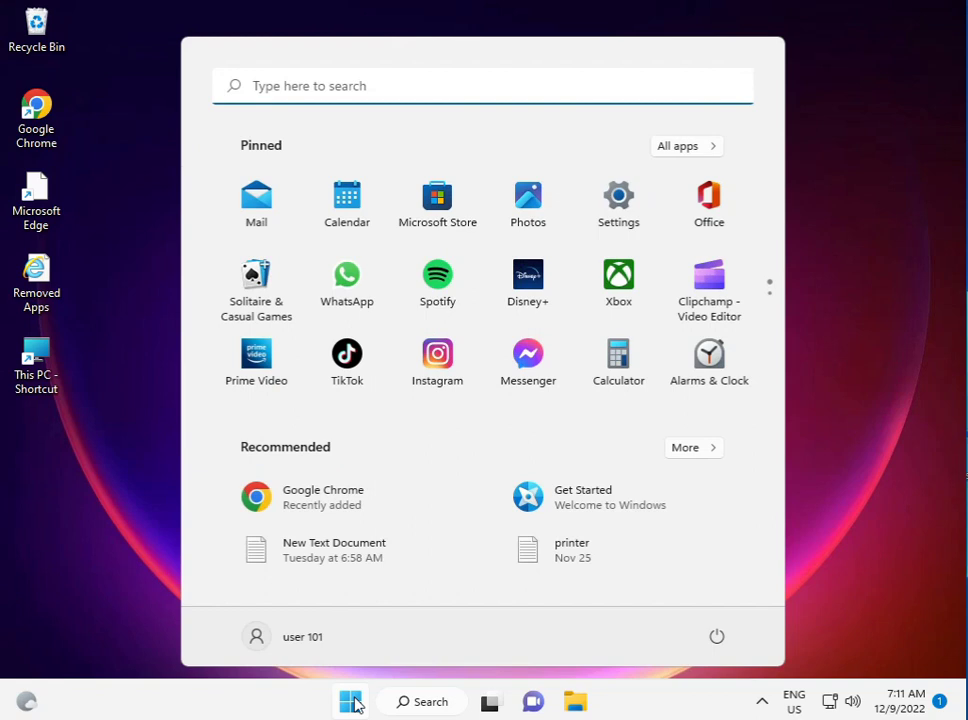
type("servi")
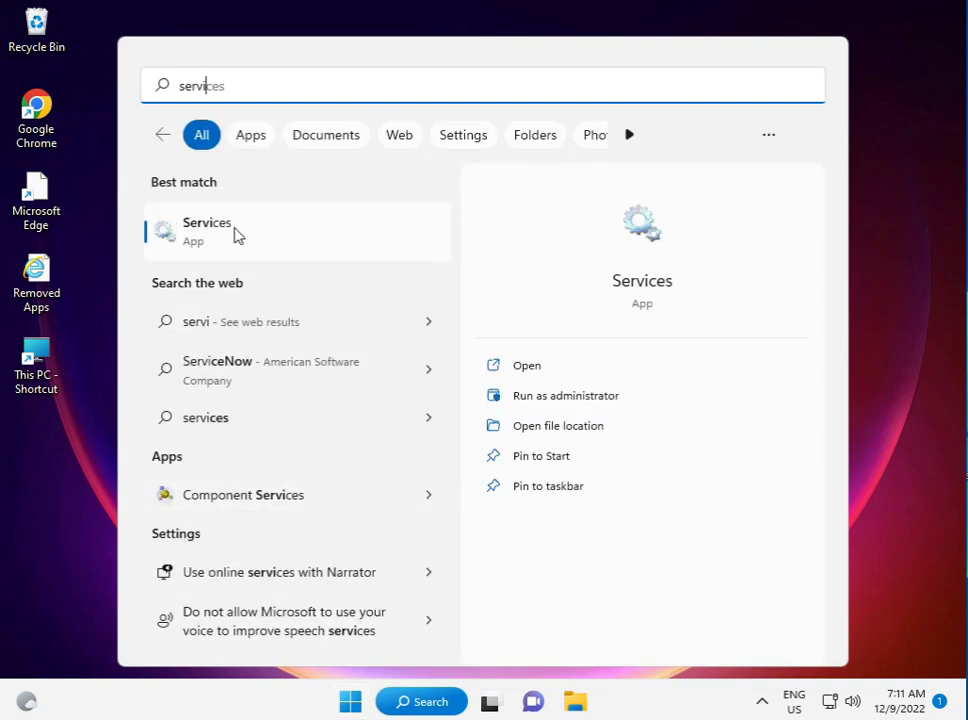
left_click(237, 233)
right_click(237, 233)
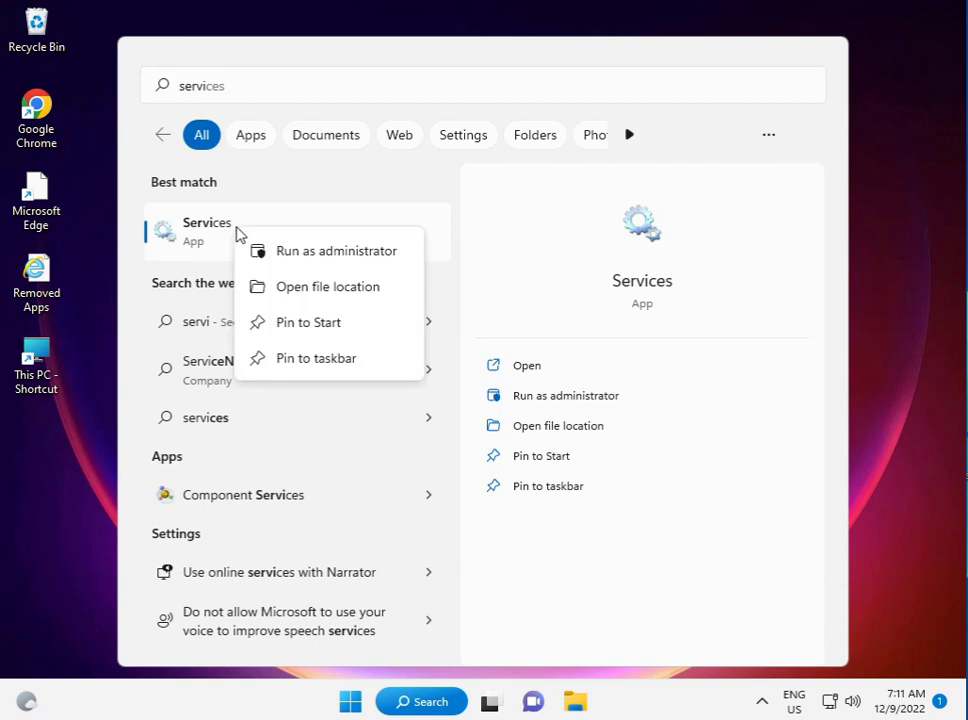
left_click(311, 258)
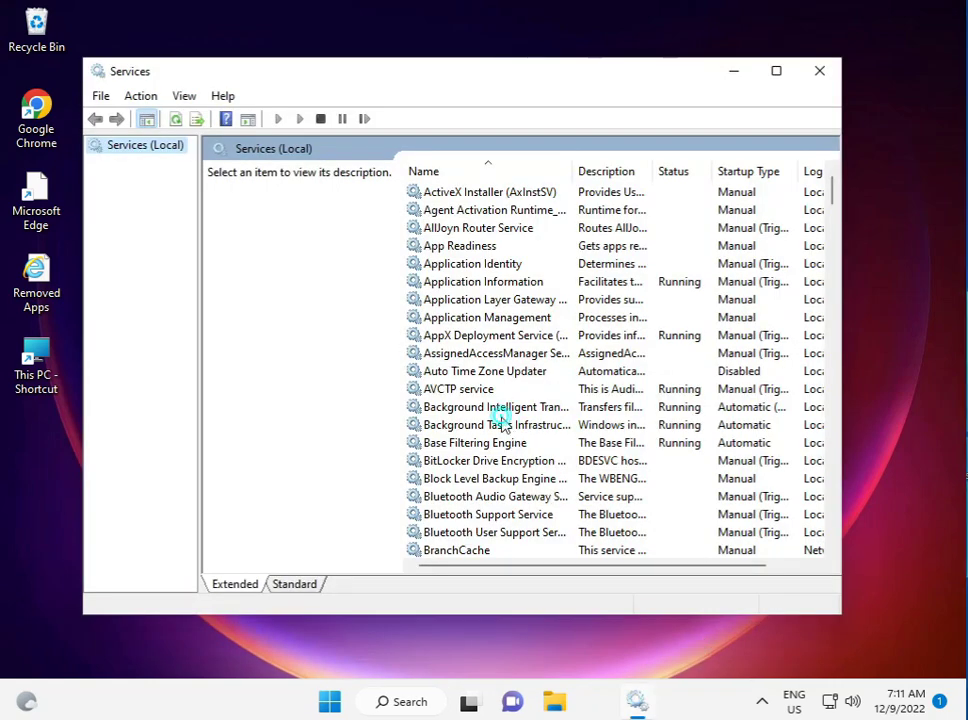
Find the Windows Update service in the list of local services and open its properties
left_click(502, 422)
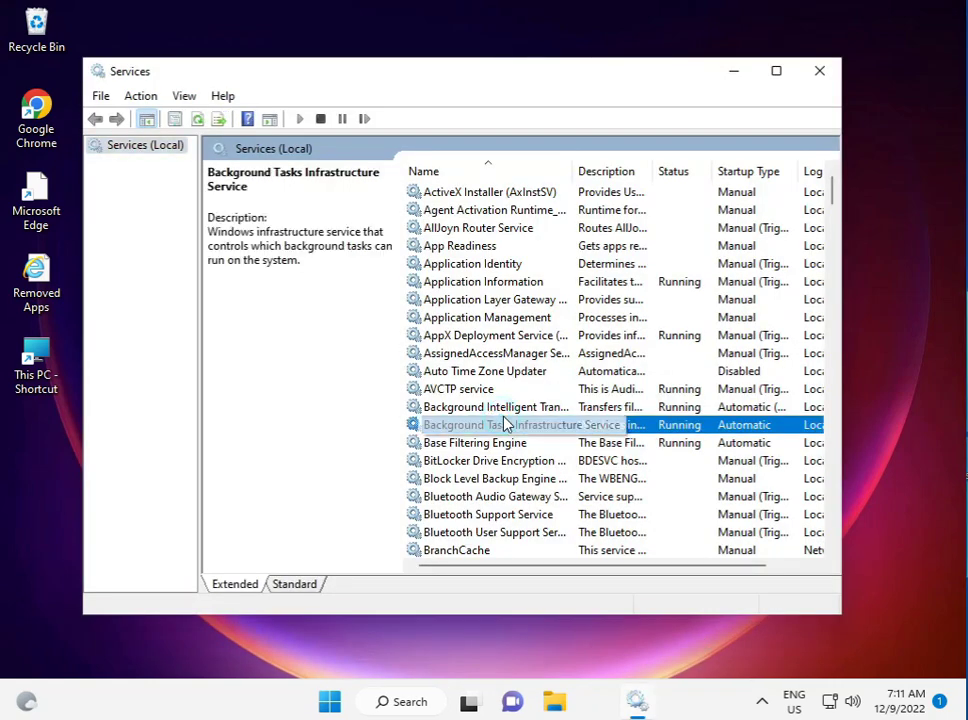
key("w")
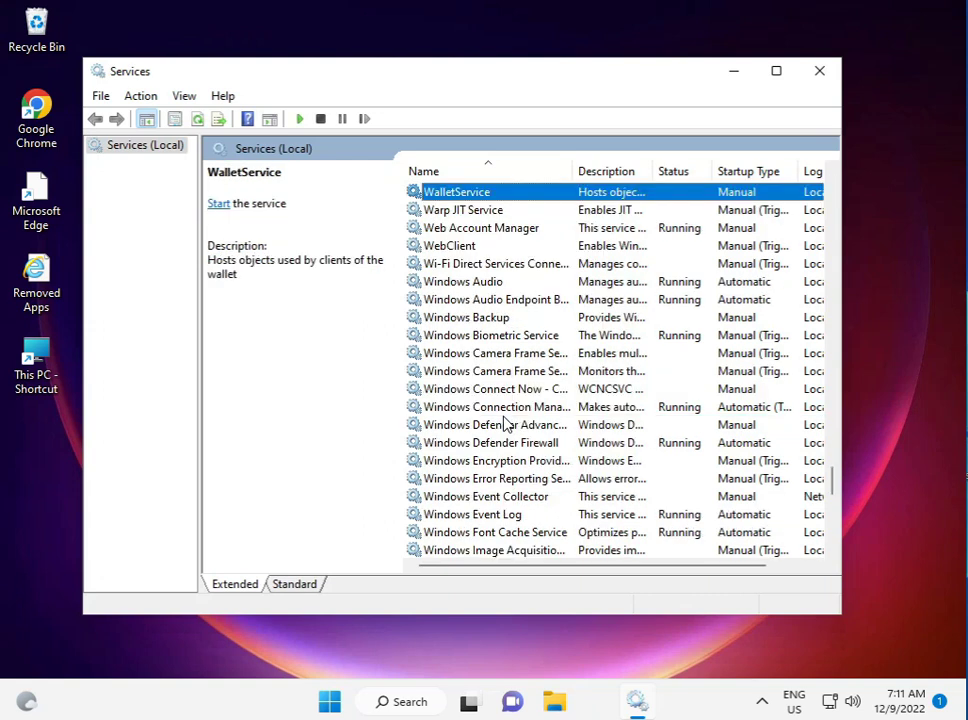
scroll(505, 425, "down", 3)
key("w")
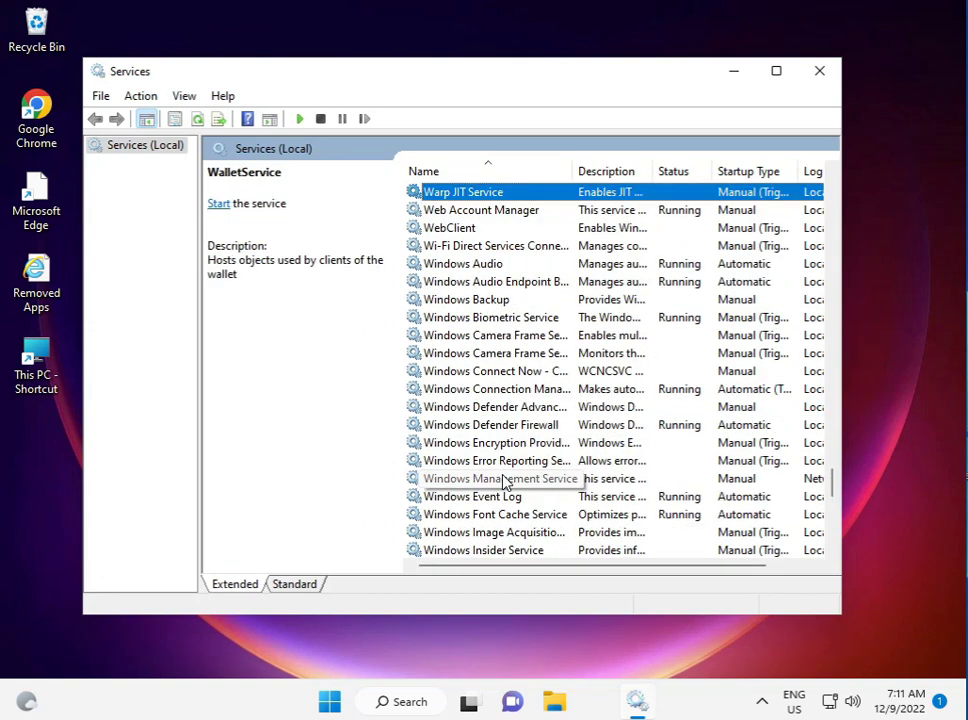
scroll(502, 480, "down", 4)
scroll(505, 482, "down", 7)
scroll(504, 482, "up", 4)
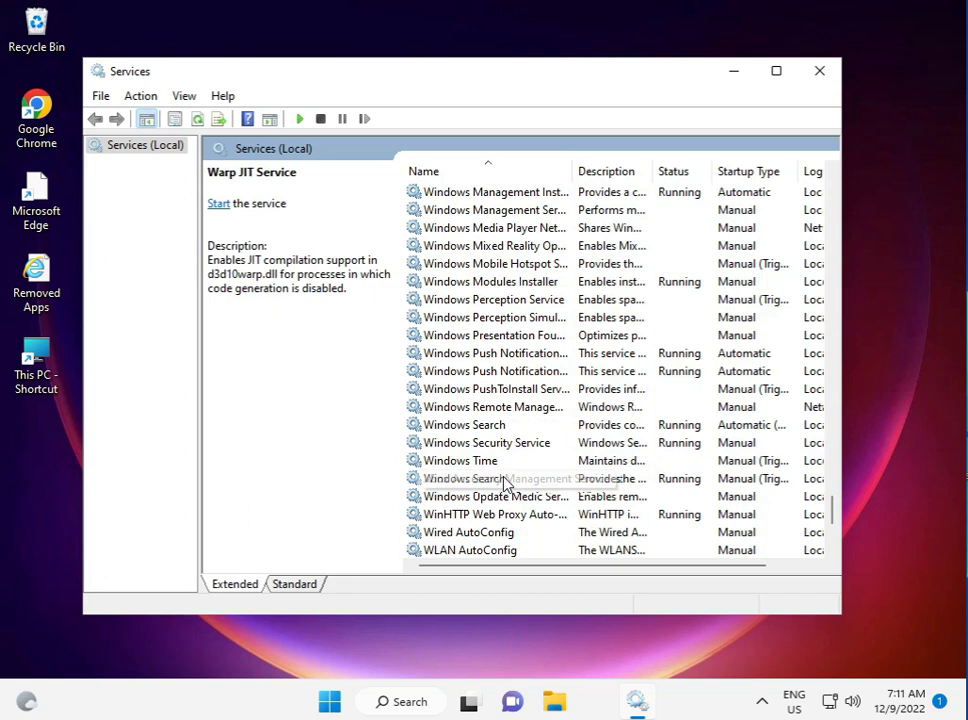
left_click(493, 534)
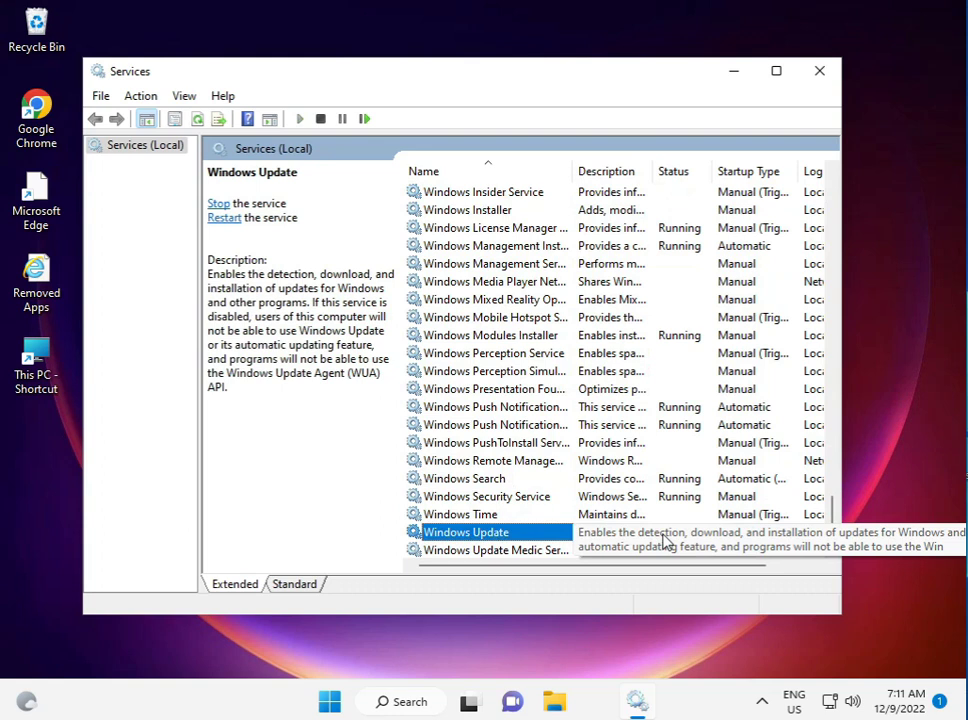
double_click(525, 534)
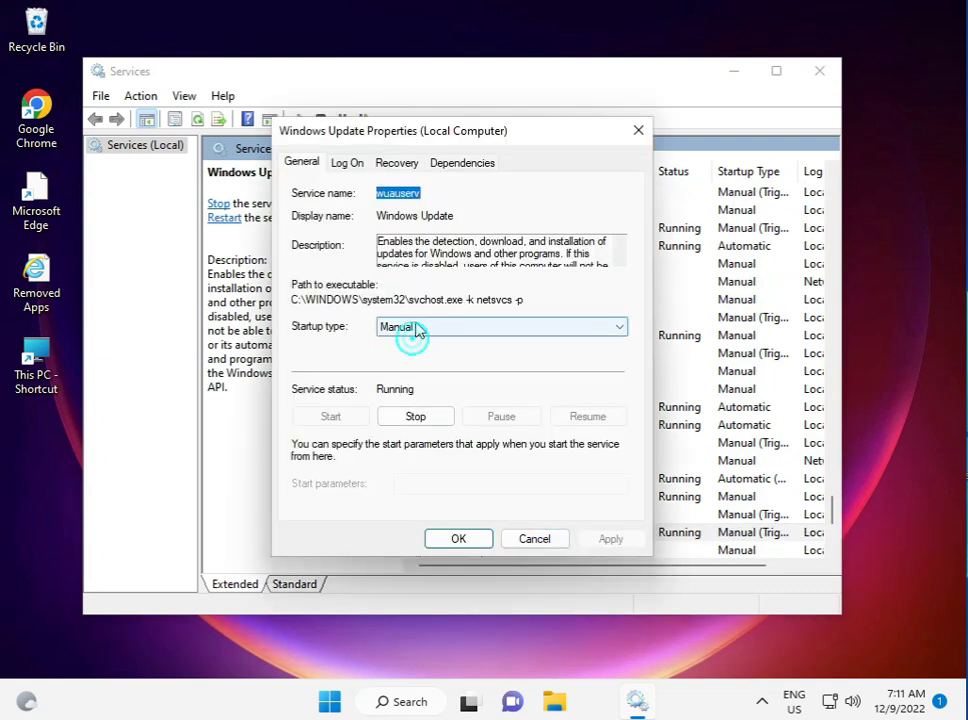
Set the Windows Update service's startup type to Automatic, restart the service, and close Services
left_click(413, 329)
left_click(406, 357)
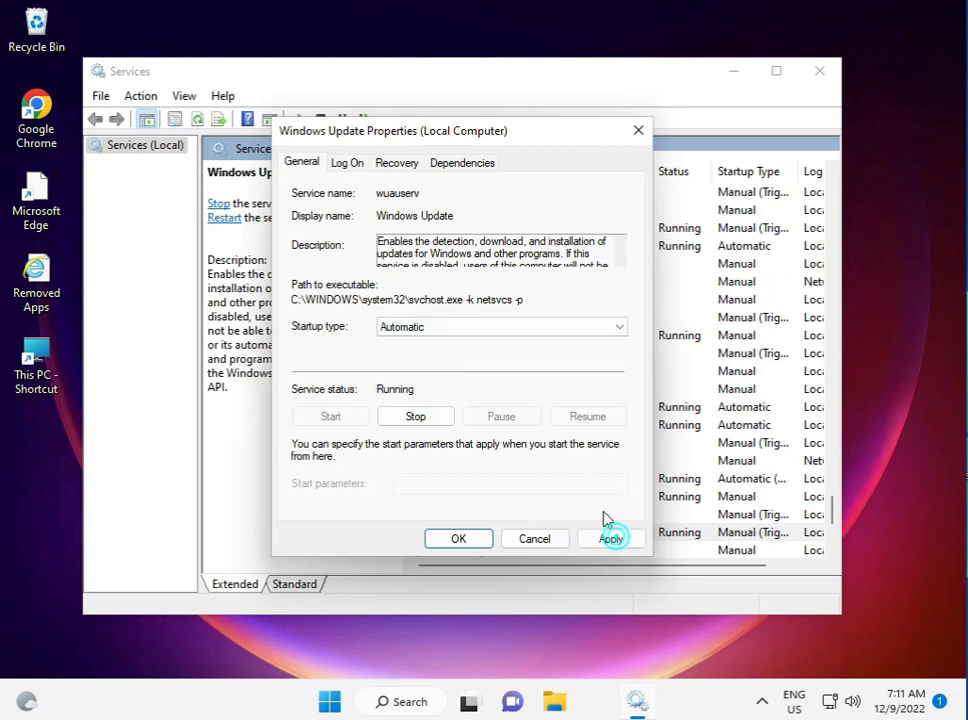
left_click(618, 539)
left_click(452, 537)
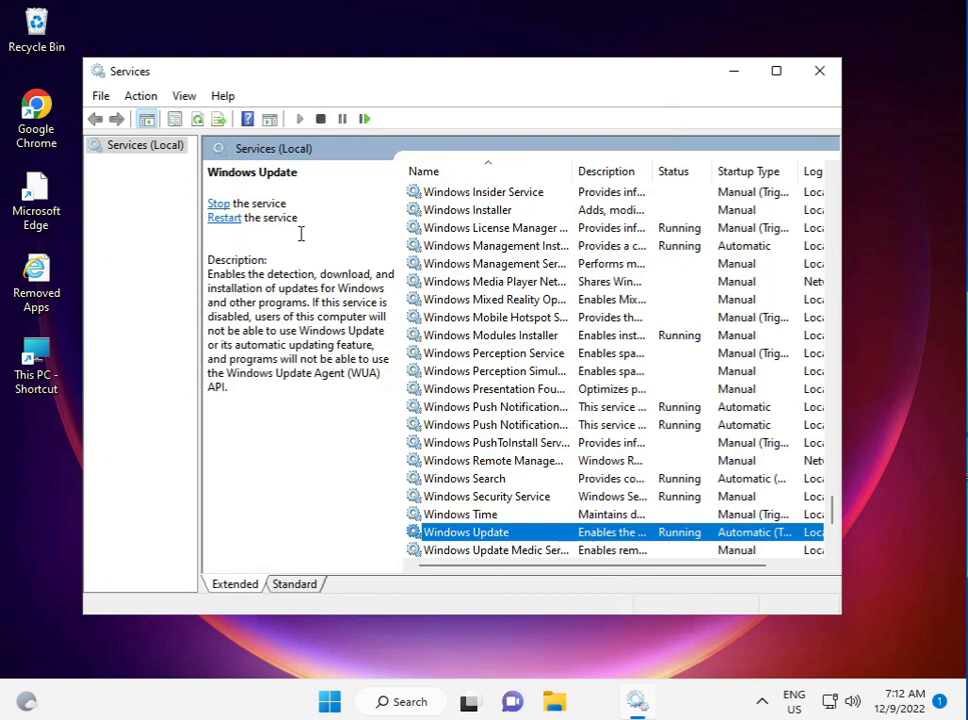
left_click(215, 220)
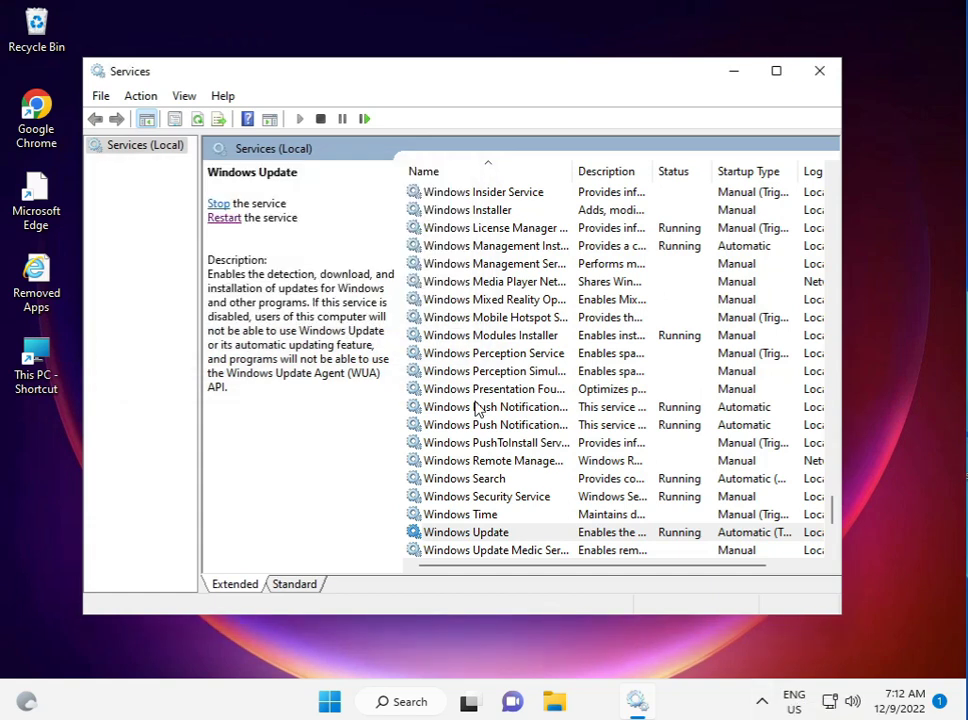
left_click(819, 72)
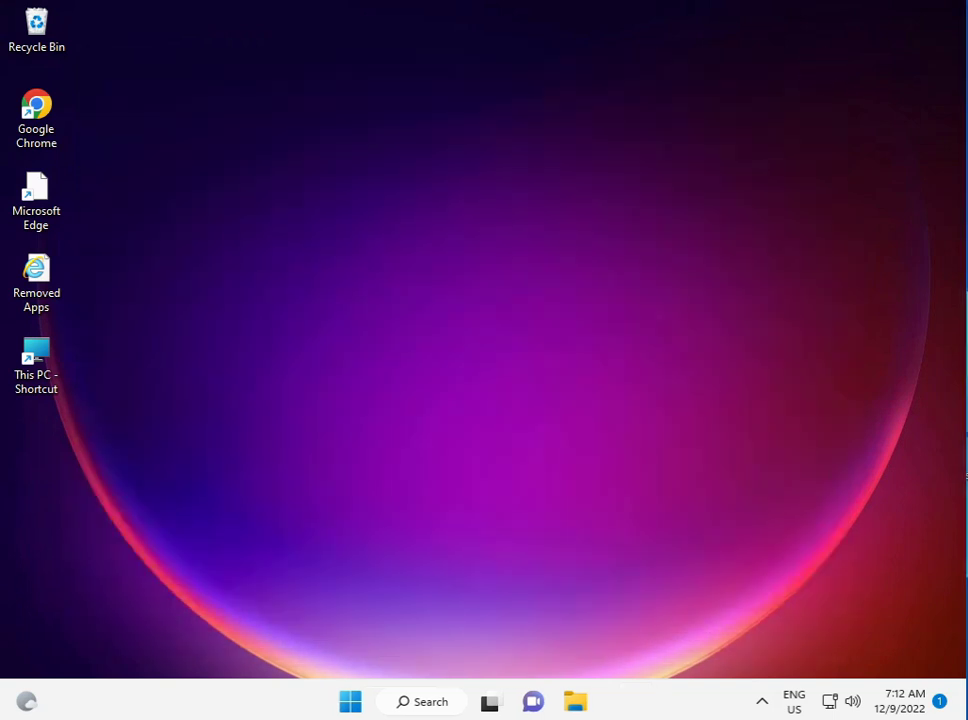
View the options of the Windows Security icon among the hidden tray icons, and dismiss them
left_click(761, 702)
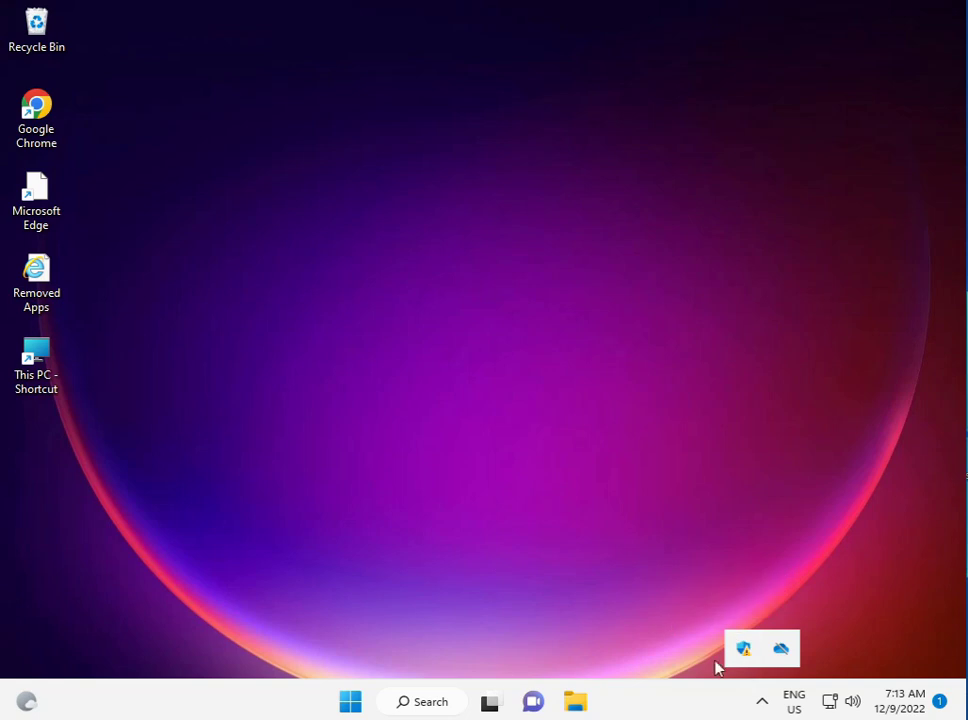
right_click(743, 648)
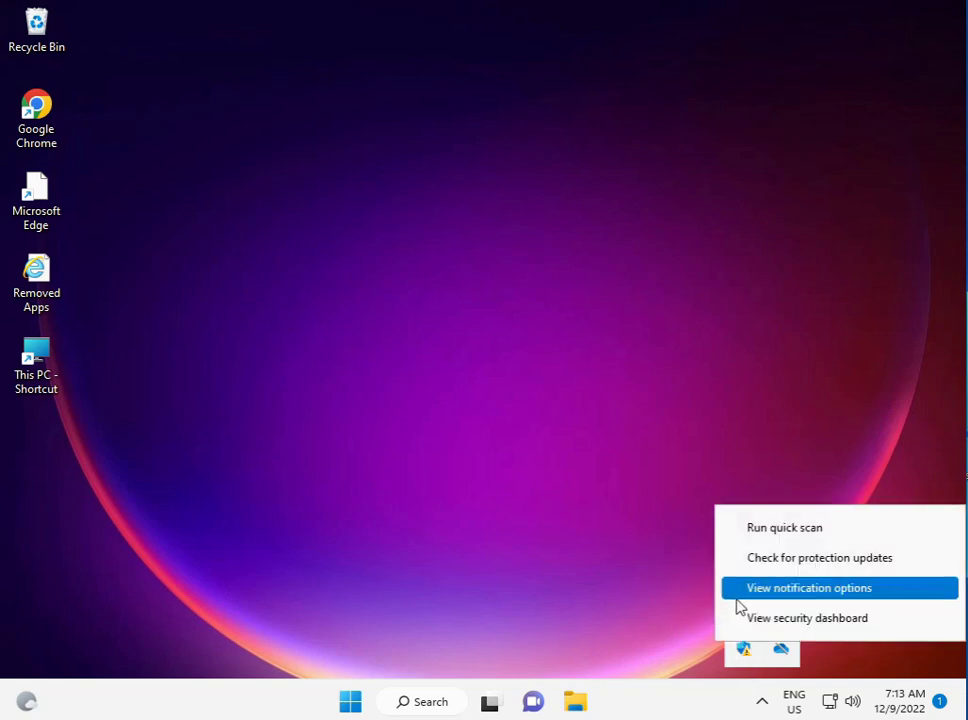
left_click(636, 587)
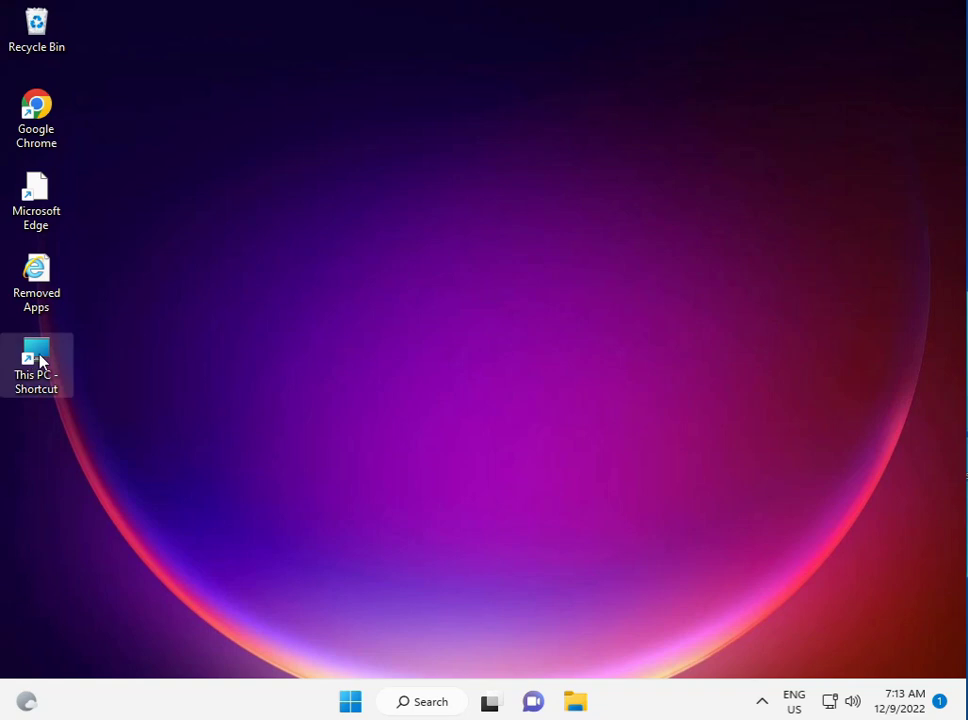
Search Windows for Control Panel, open it, and keep its items viewed by Category
left_click(356, 703)
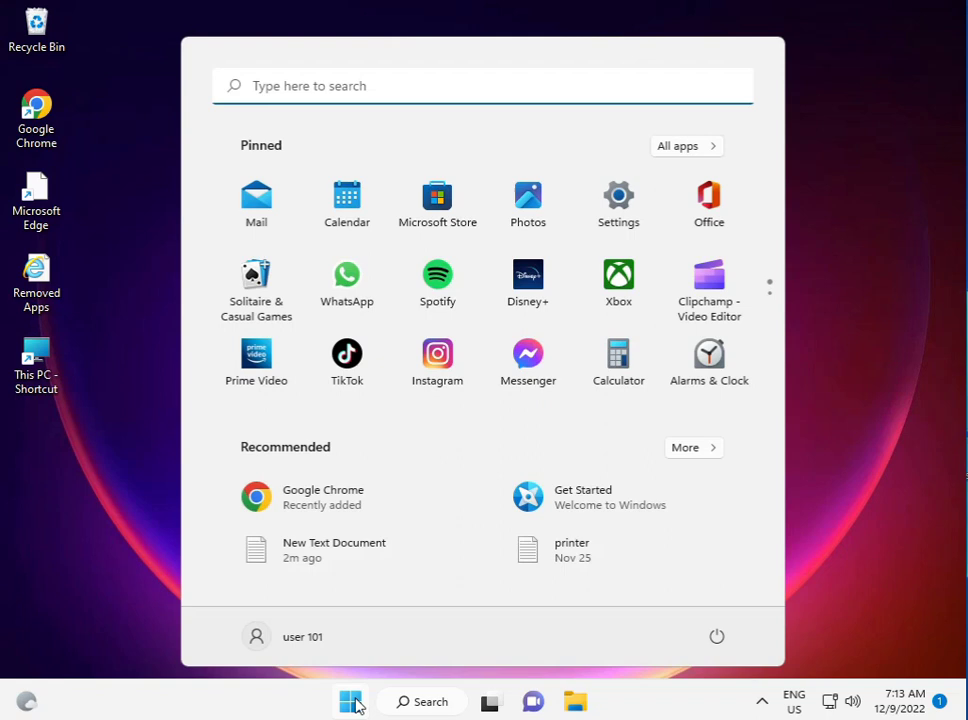
type("con")
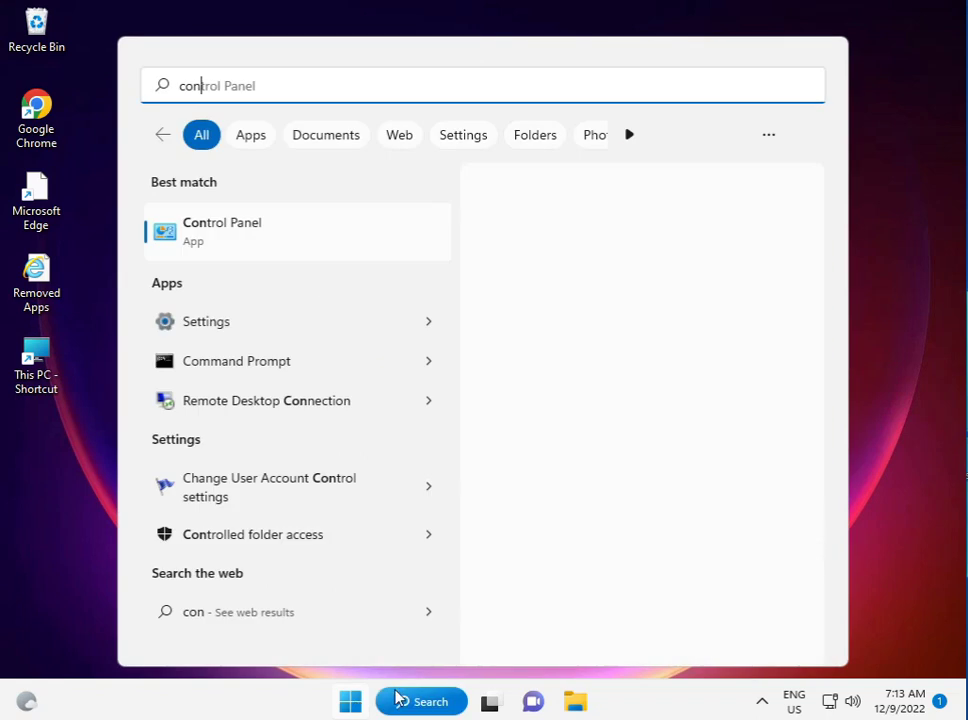
left_click(264, 226)
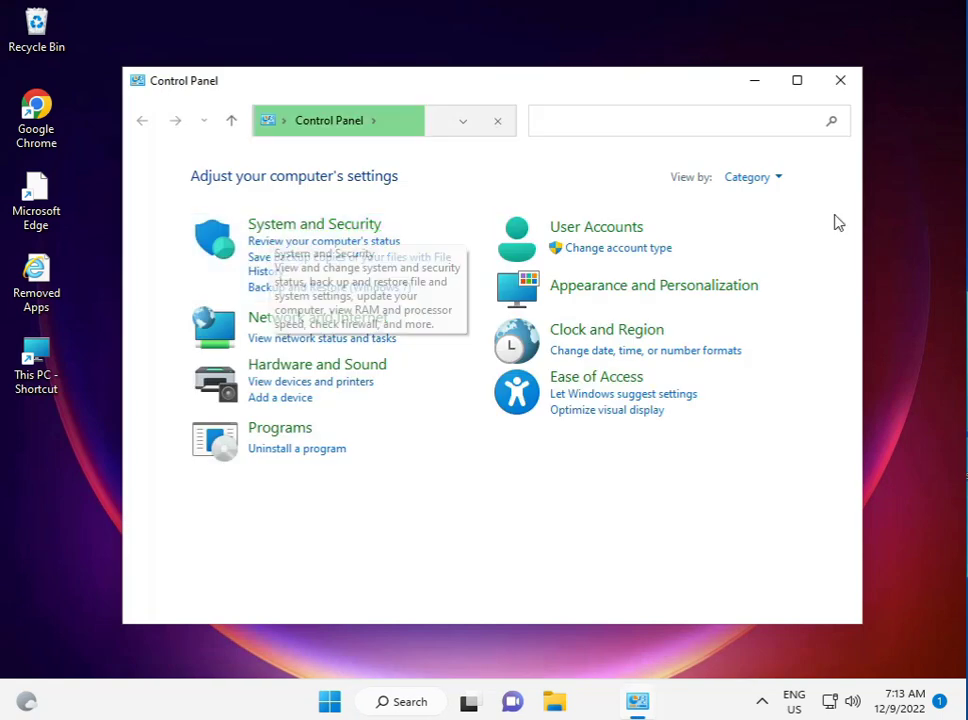
left_click(772, 179)
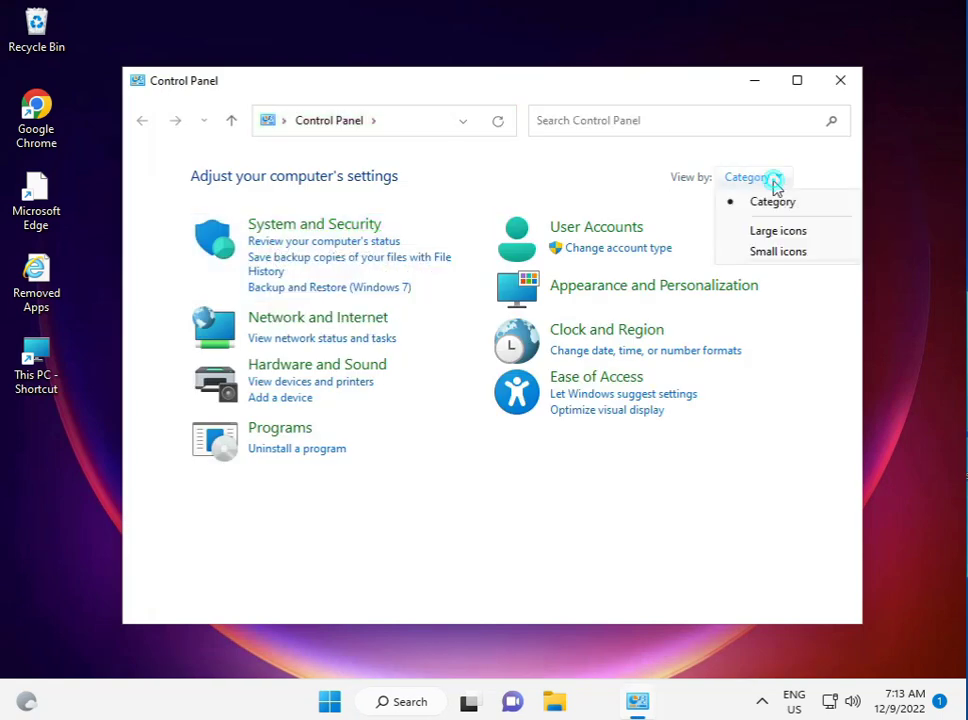
left_click(780, 205)
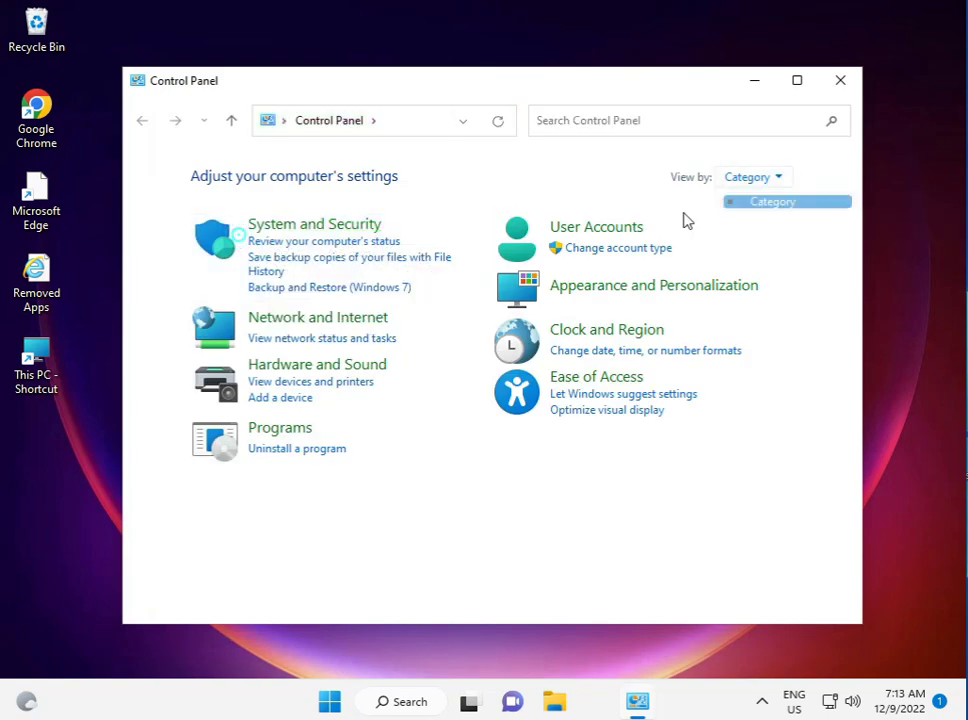
Open the settings for turning Windows Defender Firewall on or off under System and Security
left_click(296, 224)
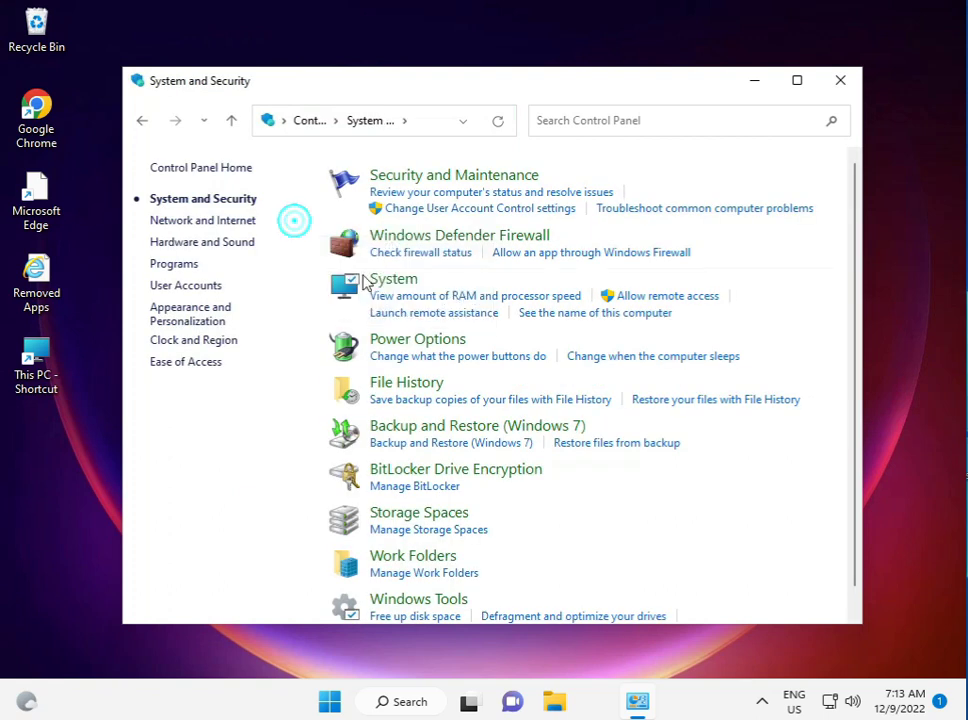
left_click(411, 235)
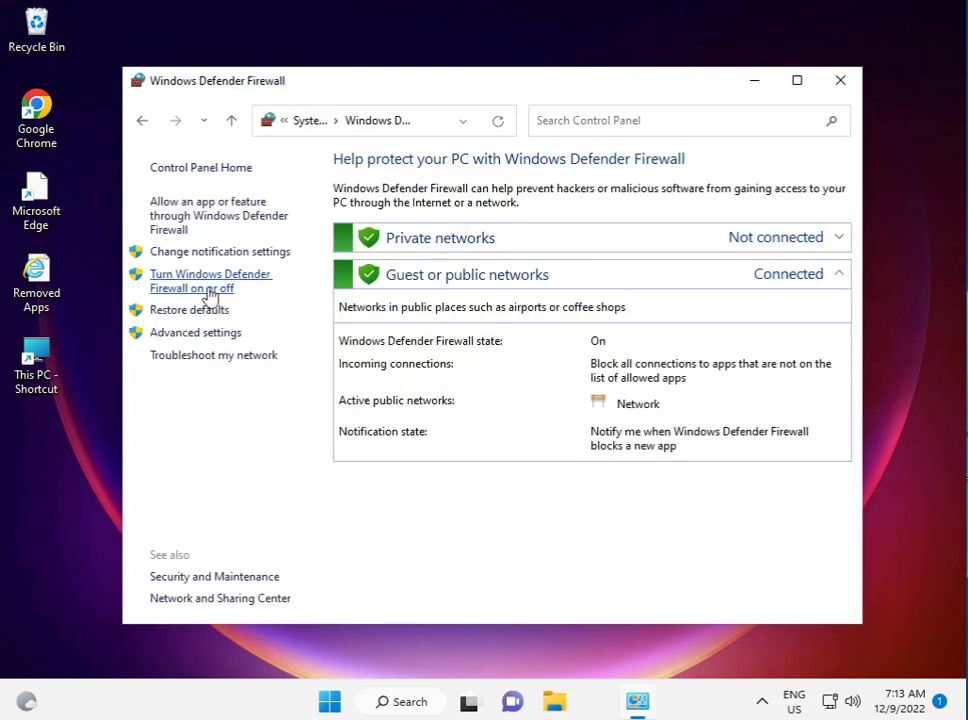
left_click(208, 291)
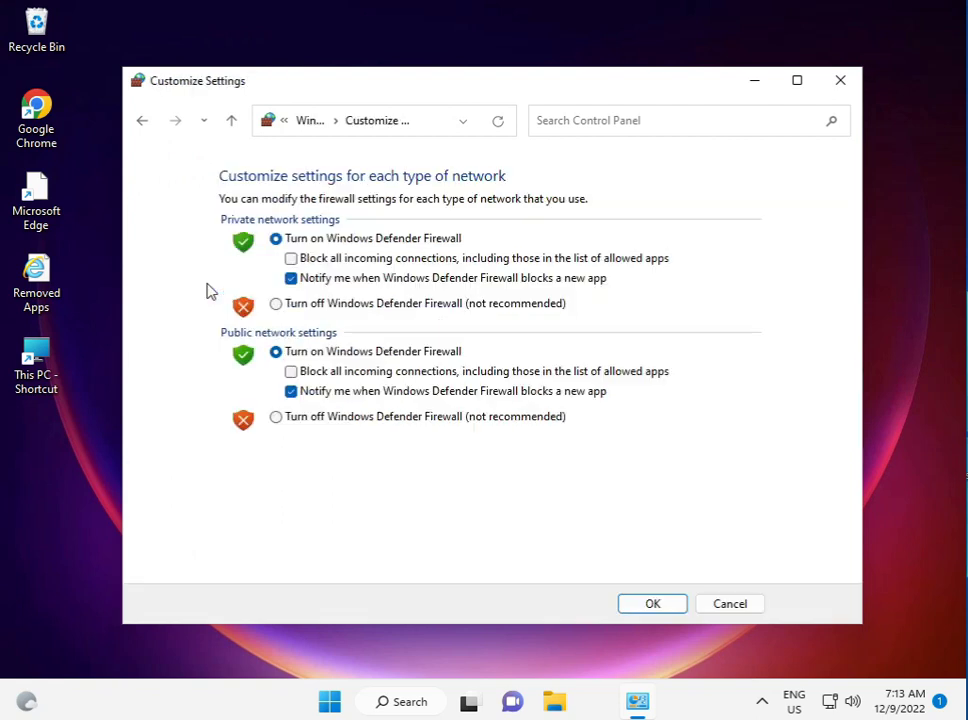
Turn off Windows Defender Firewall for private and public networks, close Control Panel, and dismiss the security notification
left_click(277, 305)
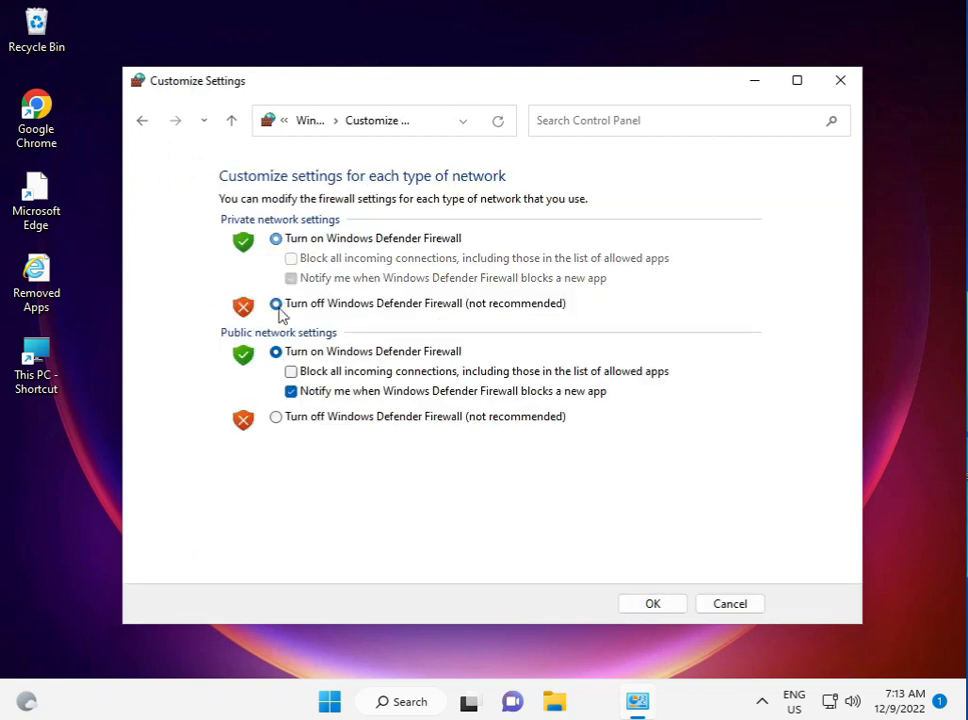
left_click(276, 417)
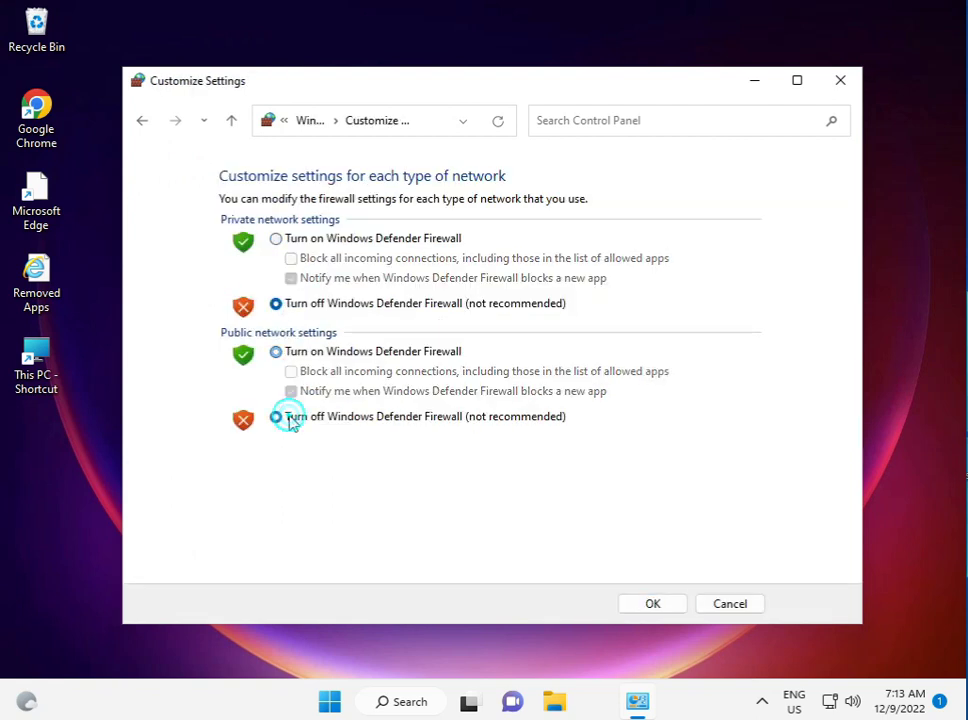
left_click(633, 602)
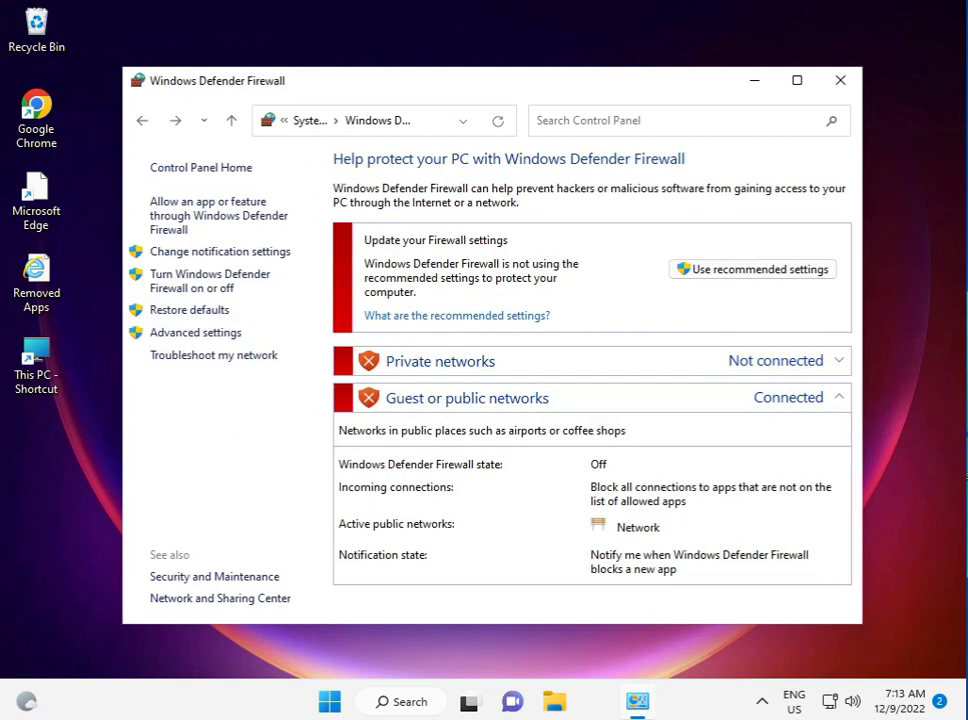
left_click(839, 90)
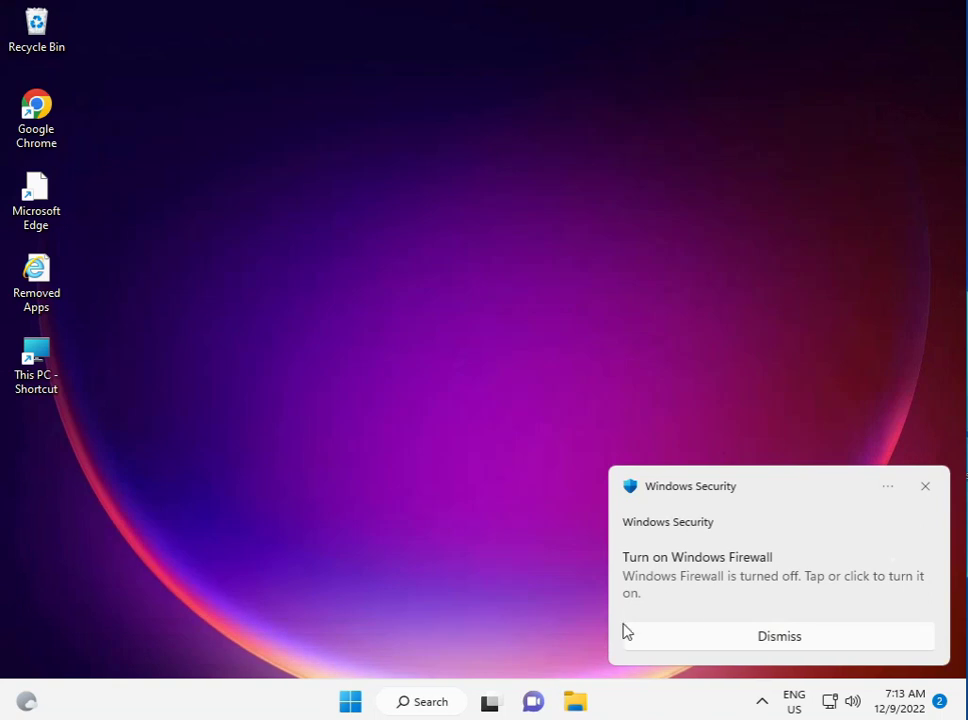
left_click(922, 492)
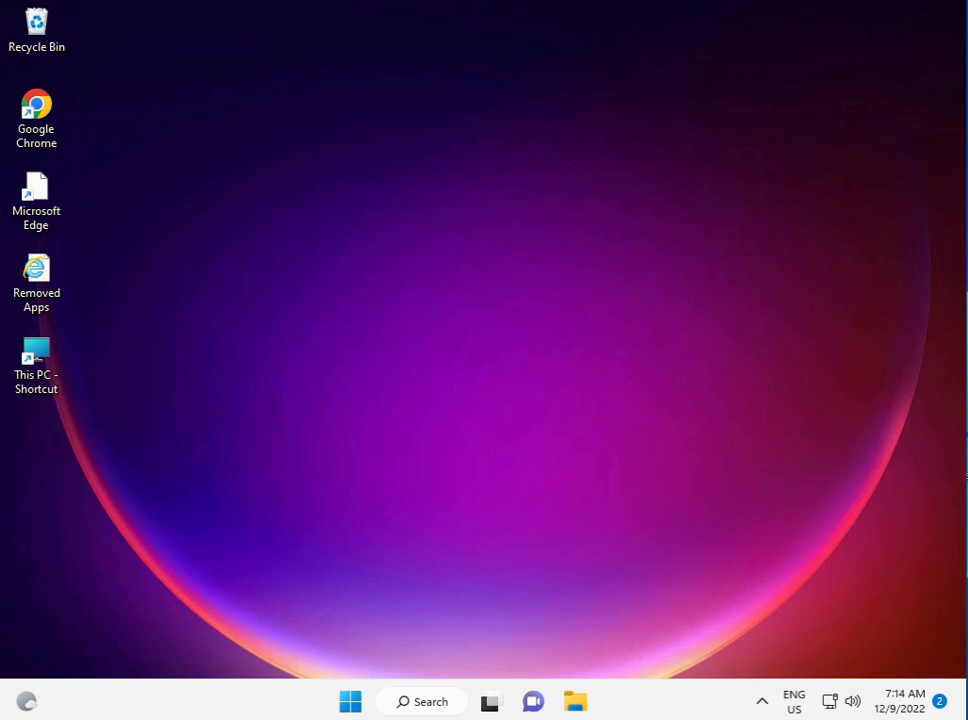
Switch to Google Chrome, search for "microsoft catalog", and open the Microsoft Update Catalog site
double_click(60, 121)
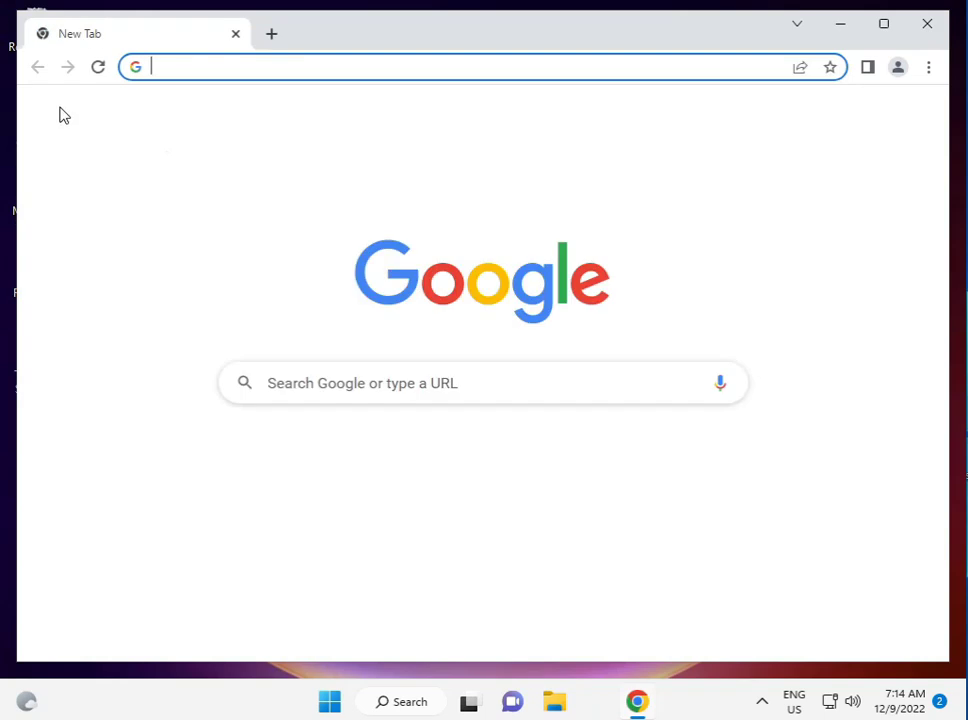
left_click(337, 78)
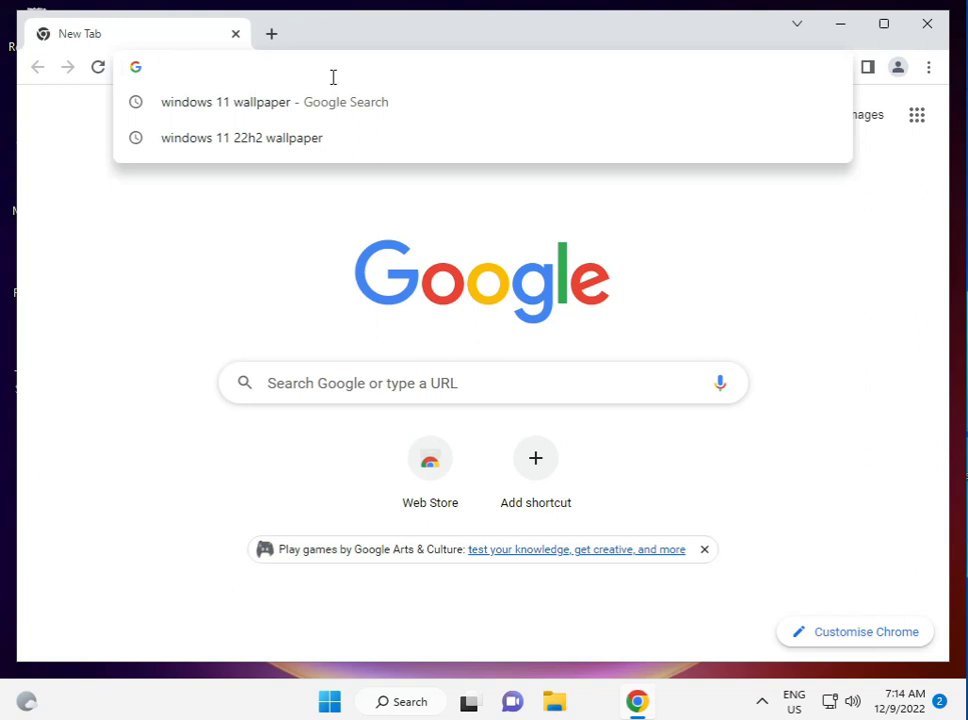
type("micros")
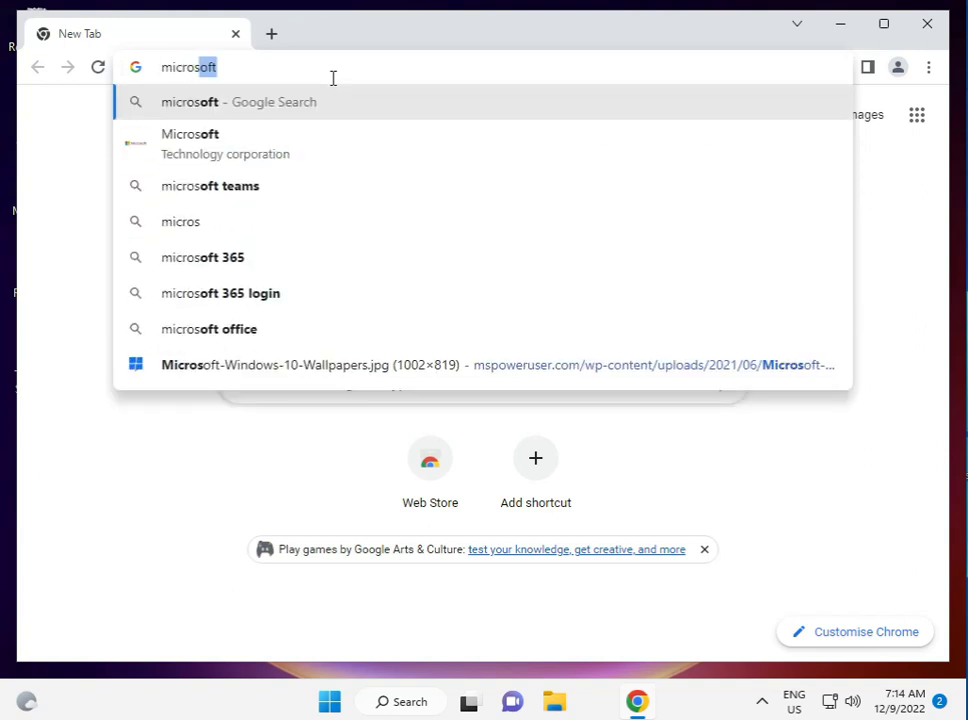
type("oft ")
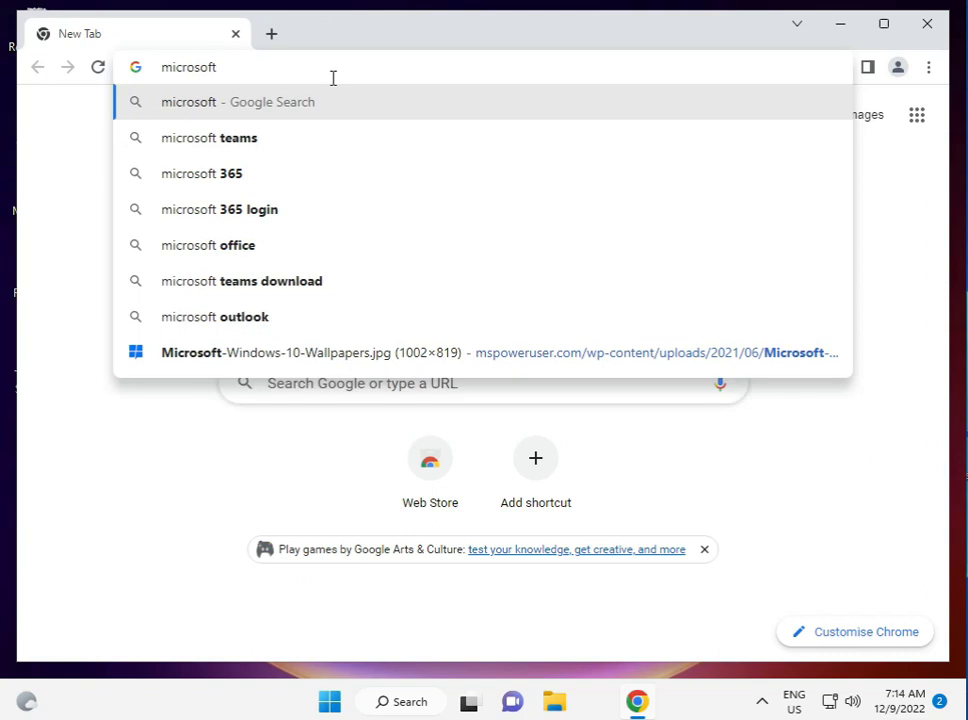
type("catalo")
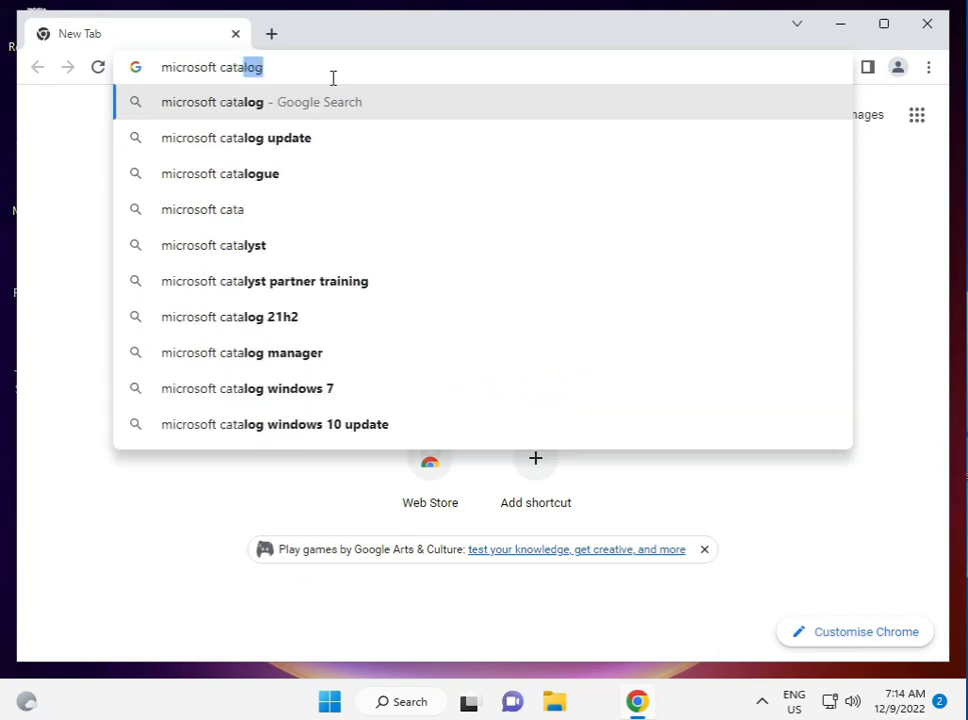
type("g")
key("Return")
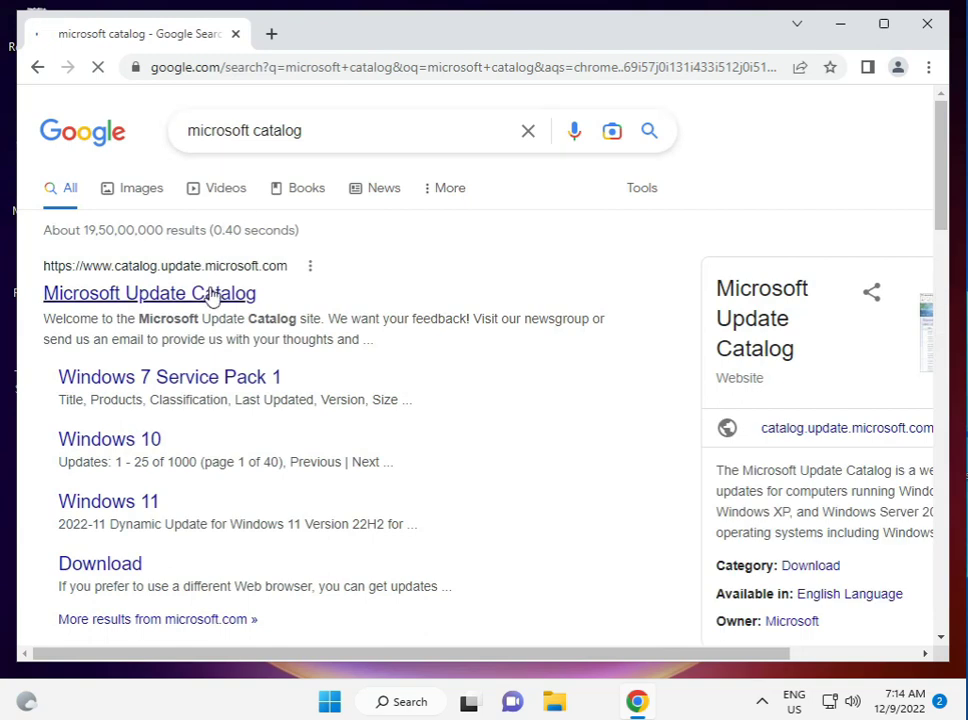
left_click(103, 288)
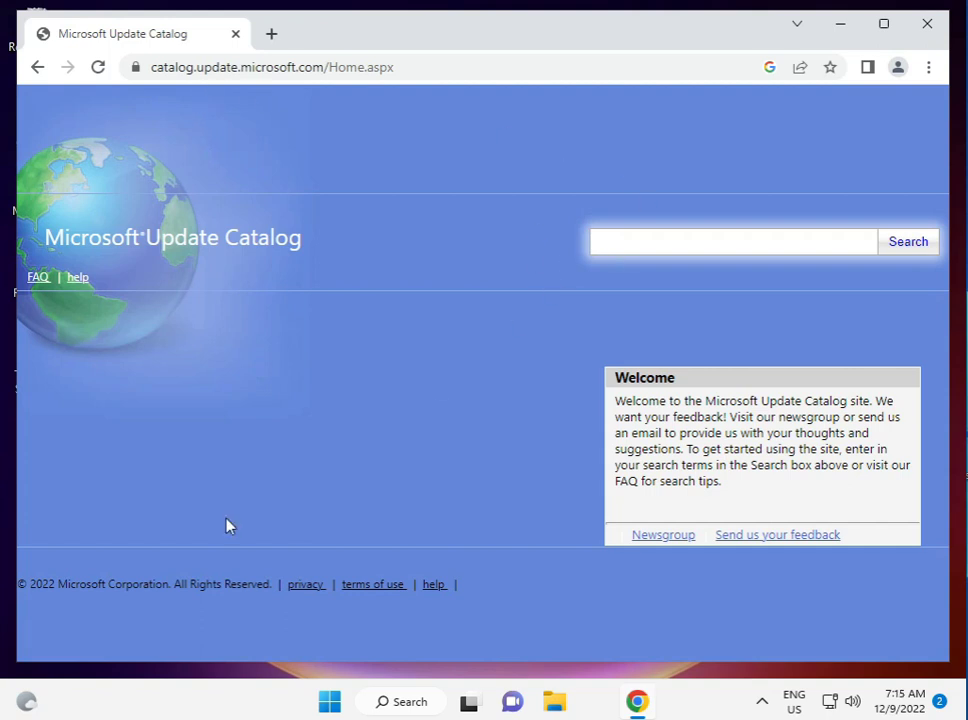
Open Windows Start from the Microsoft Update Catalog page
left_click(324, 696)
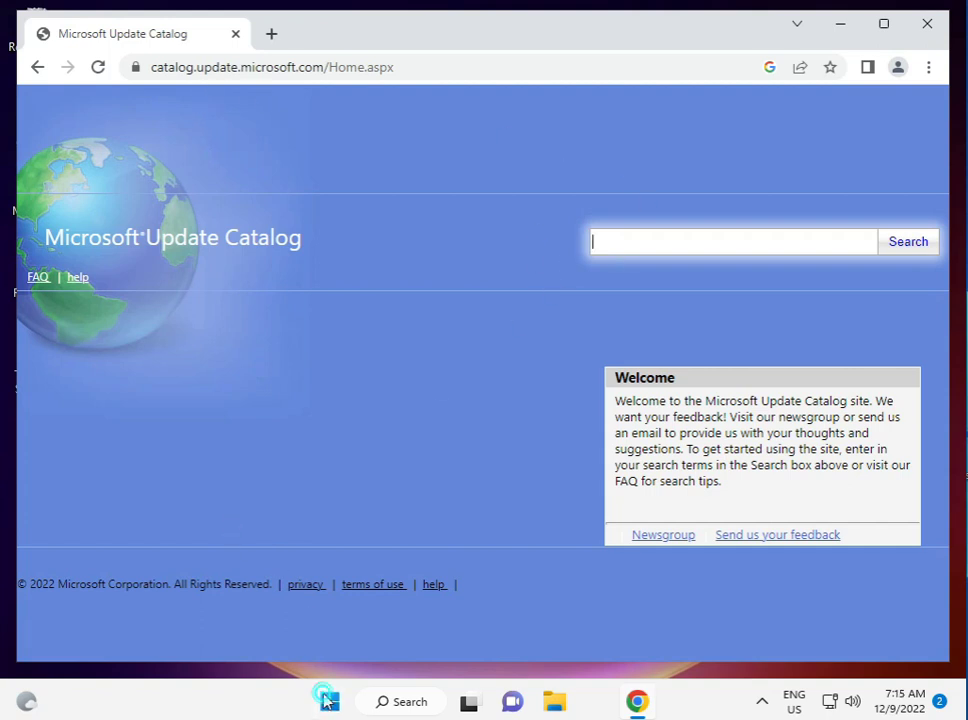